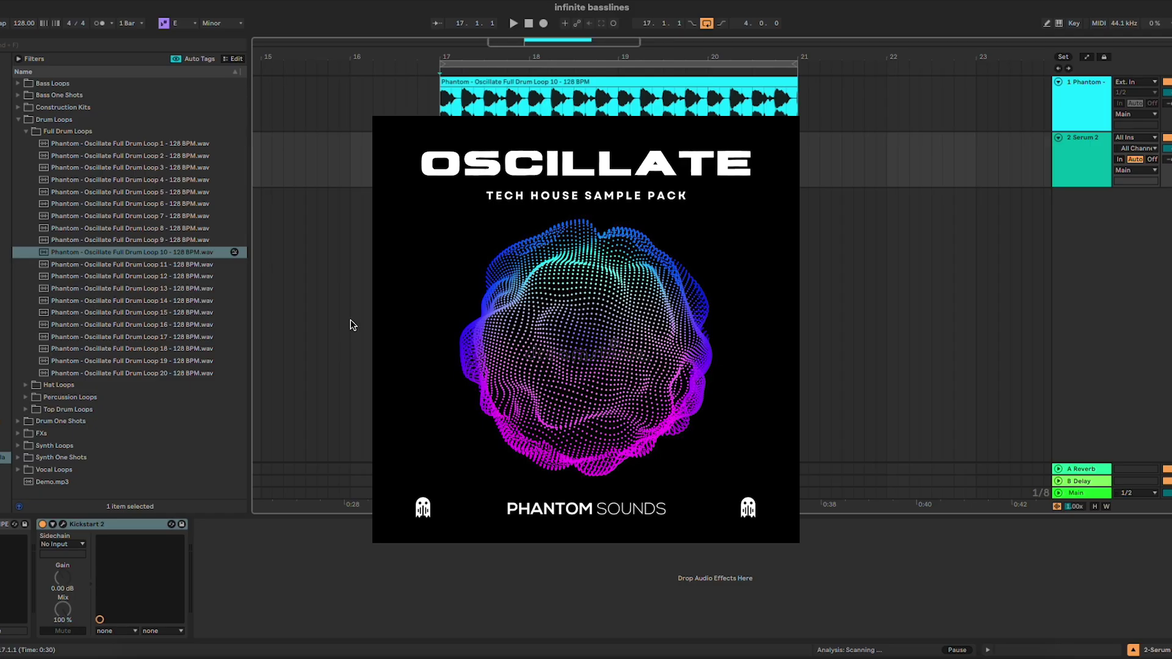
Play the drum loop clip from bar 17 to preview it, and stop playback.
left_click(488, 84)
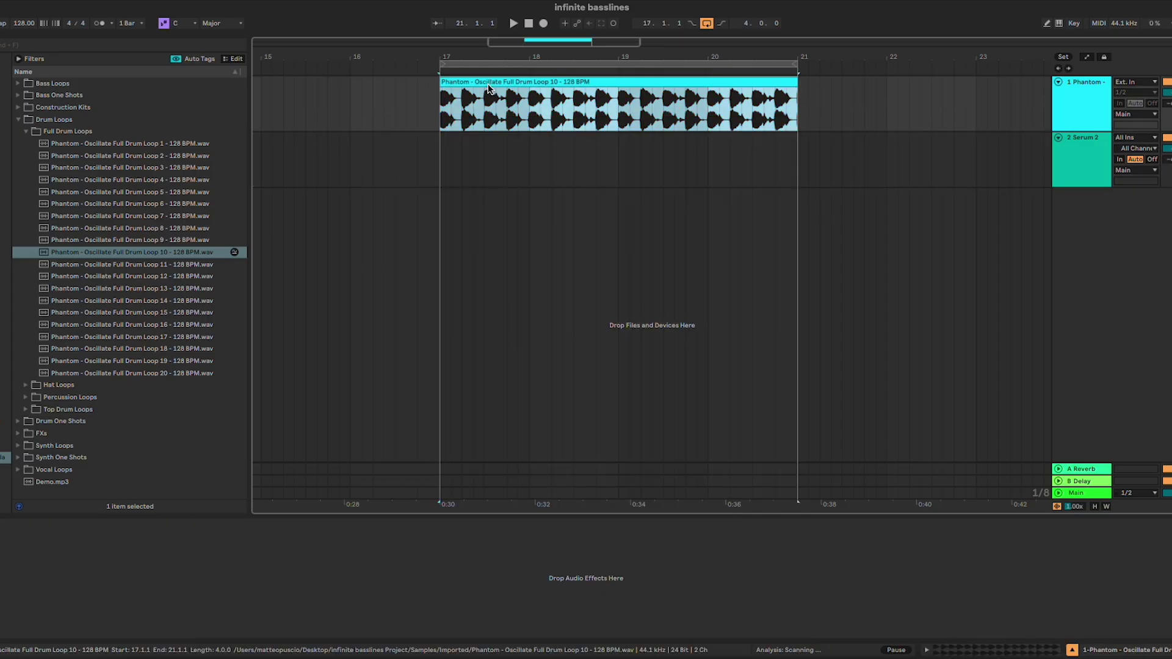
key("space")
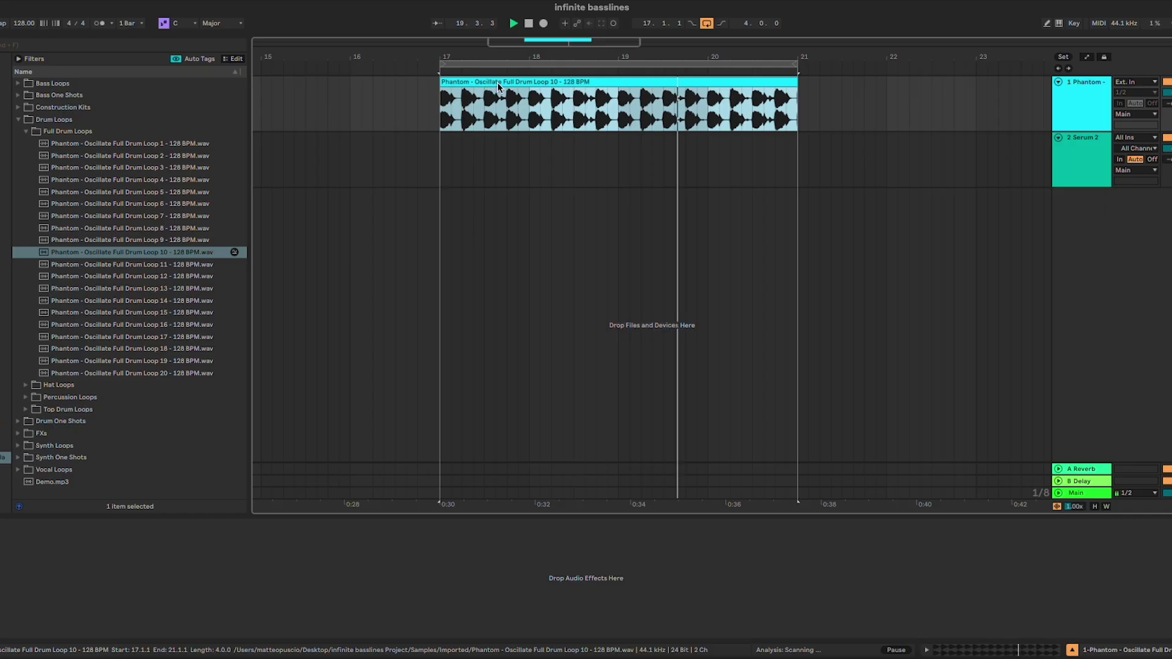
left_click(563, 179)
key("space")
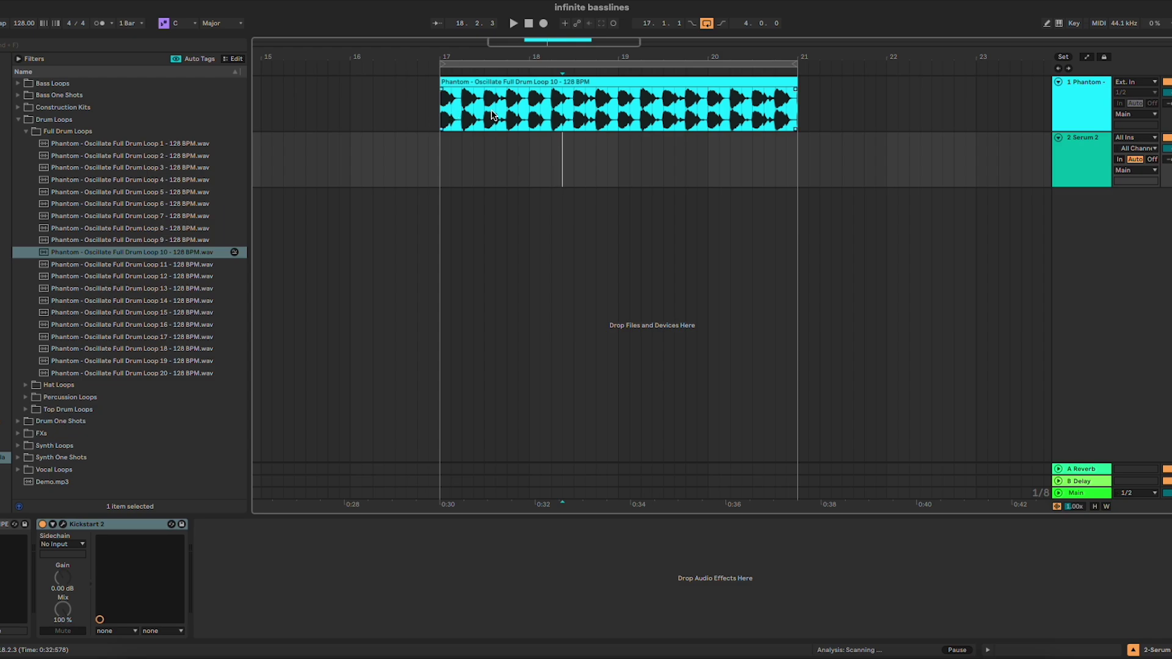
Open the Serum 2 plug-in window on the second track to view its bass preset, reposition it and close it.
left_click(492, 115)
left_click(545, 153)
key("alt+super+p")
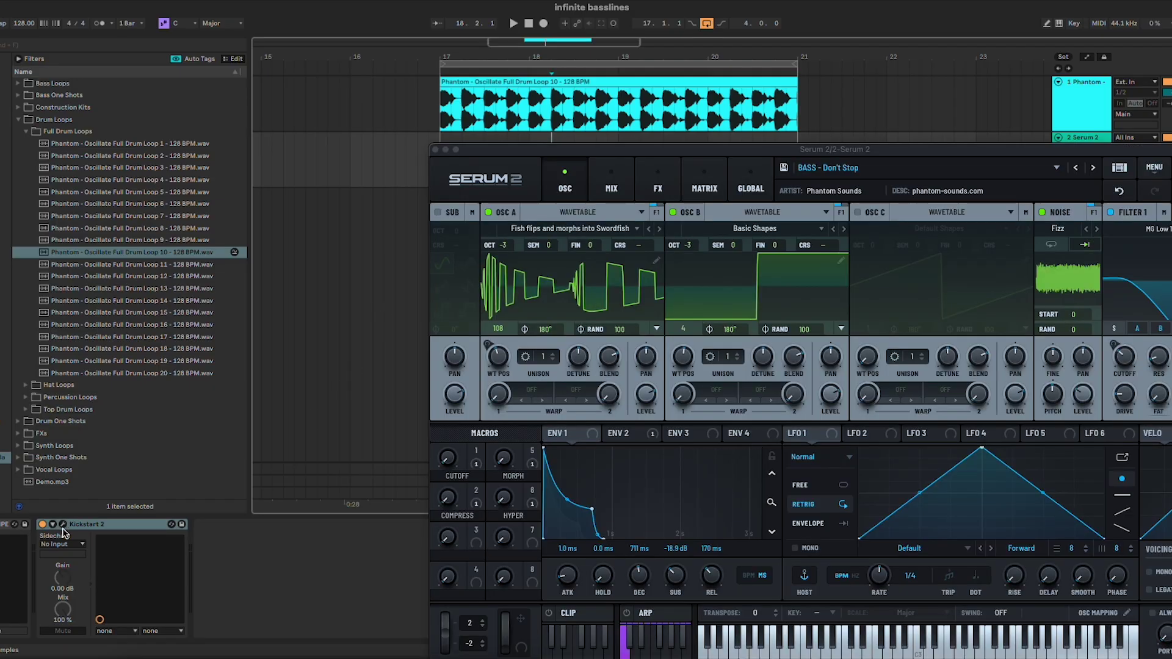
left_click_drag(873, 151, 671, 77)
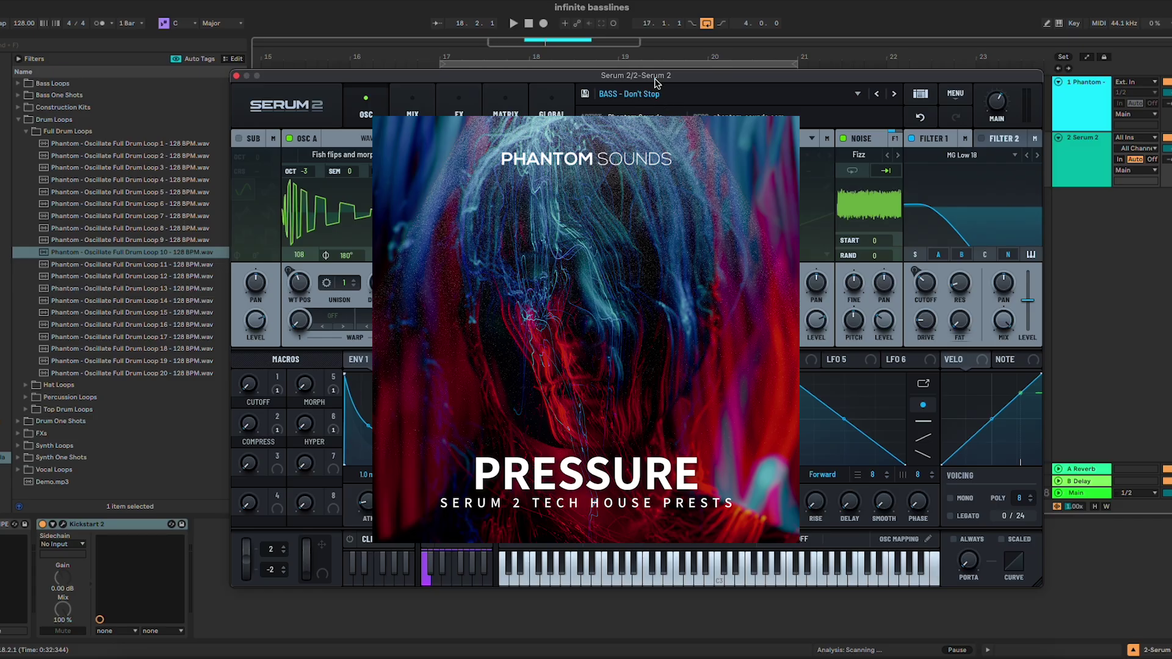
left_click_drag(656, 79, 646, 79)
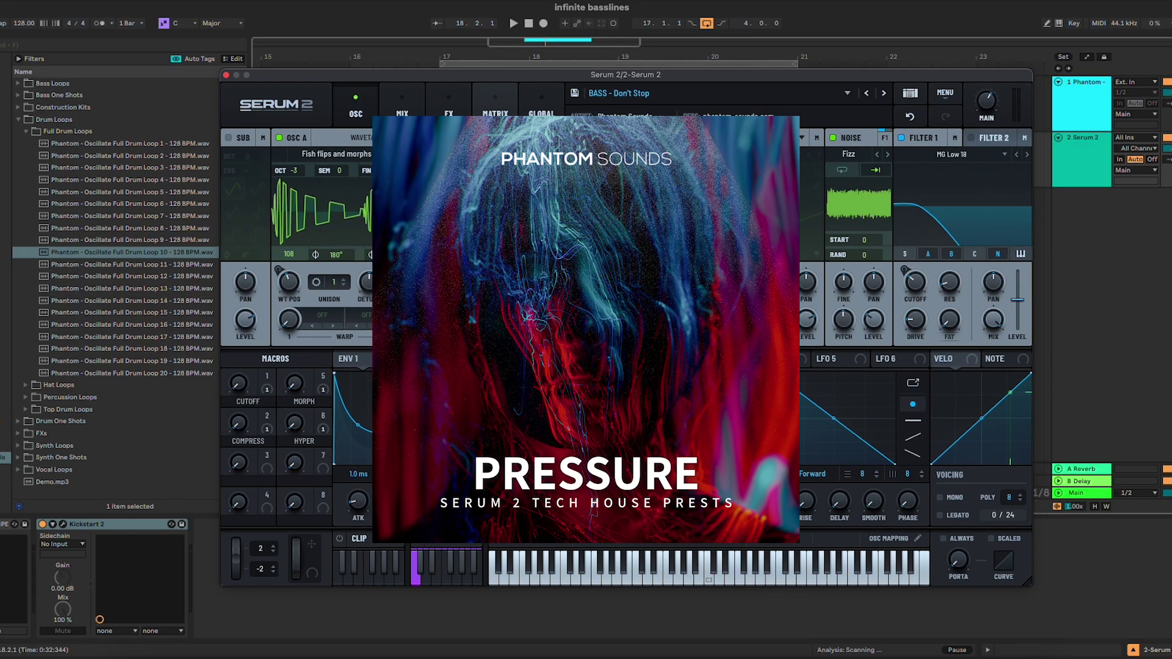
left_click(225, 76)
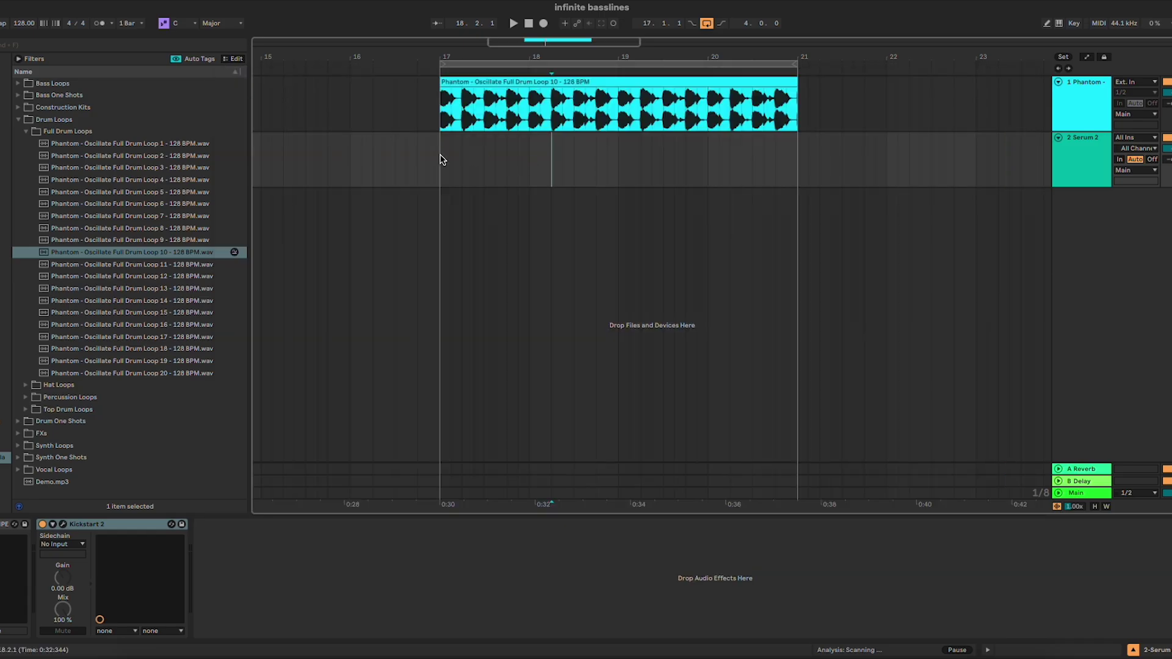
Create a one-bar MIDI clip on the Serum 2 track at bar 17 and extend it to bar 21 to match the drum loop.
left_click_drag(441, 157, 526, 164)
key("ctrl+shift+m")
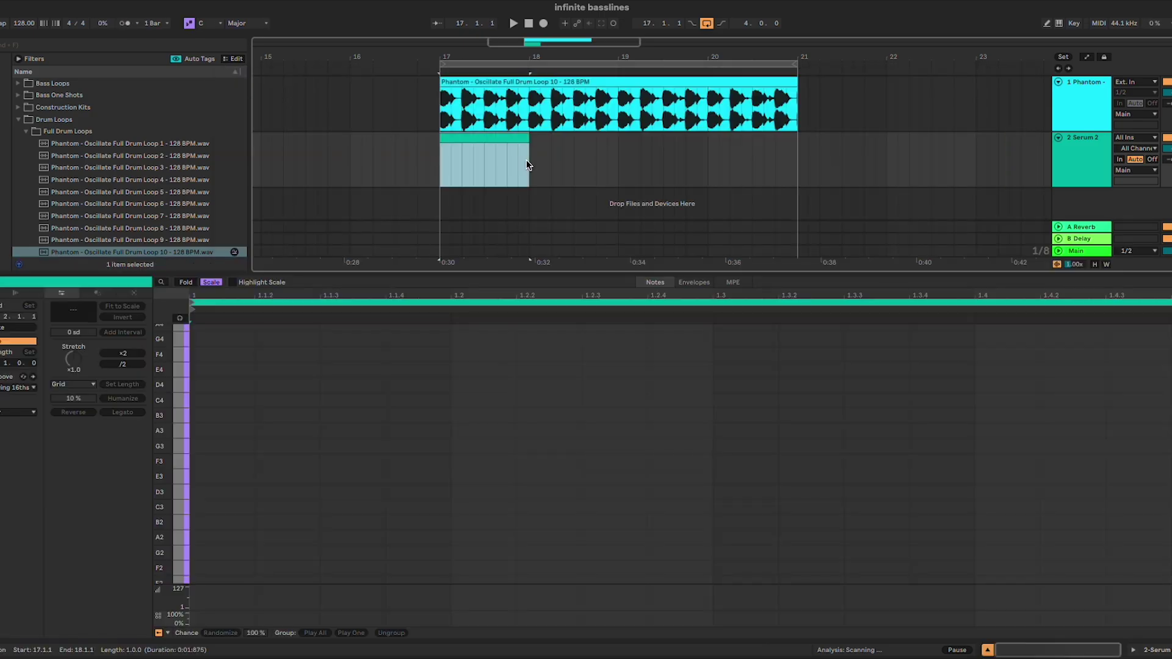
left_click_drag(529, 139, 797, 139)
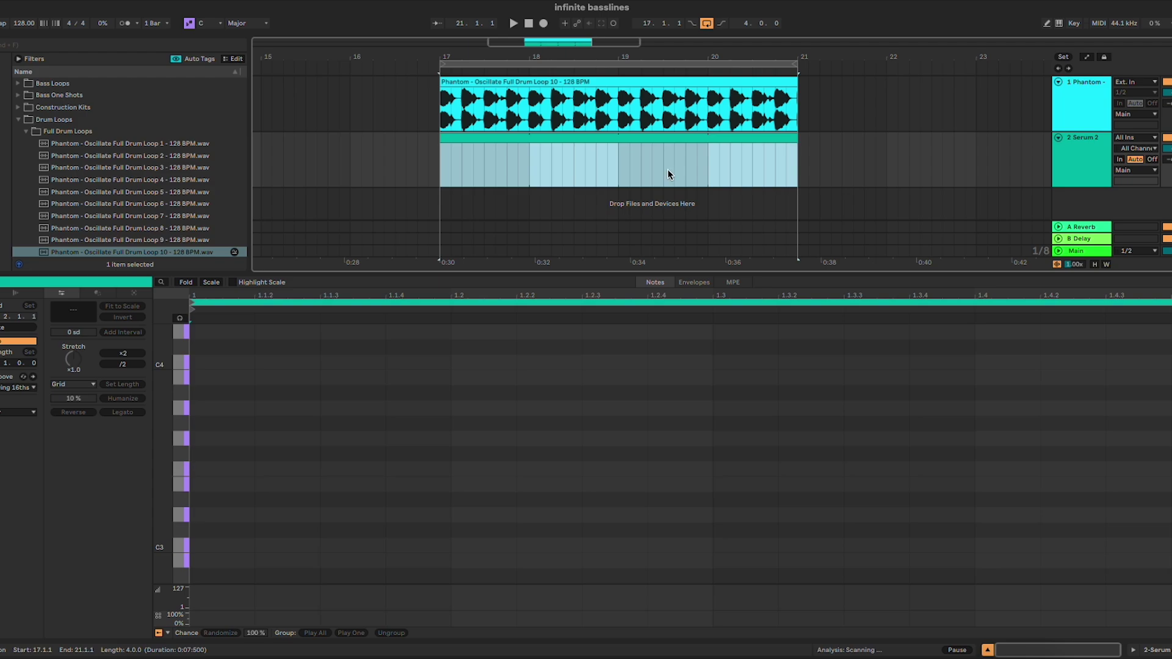
Set the MIDI clip's scale to E Minor and restrict the note editor to the notes of that scale.
left_click(32, 414)
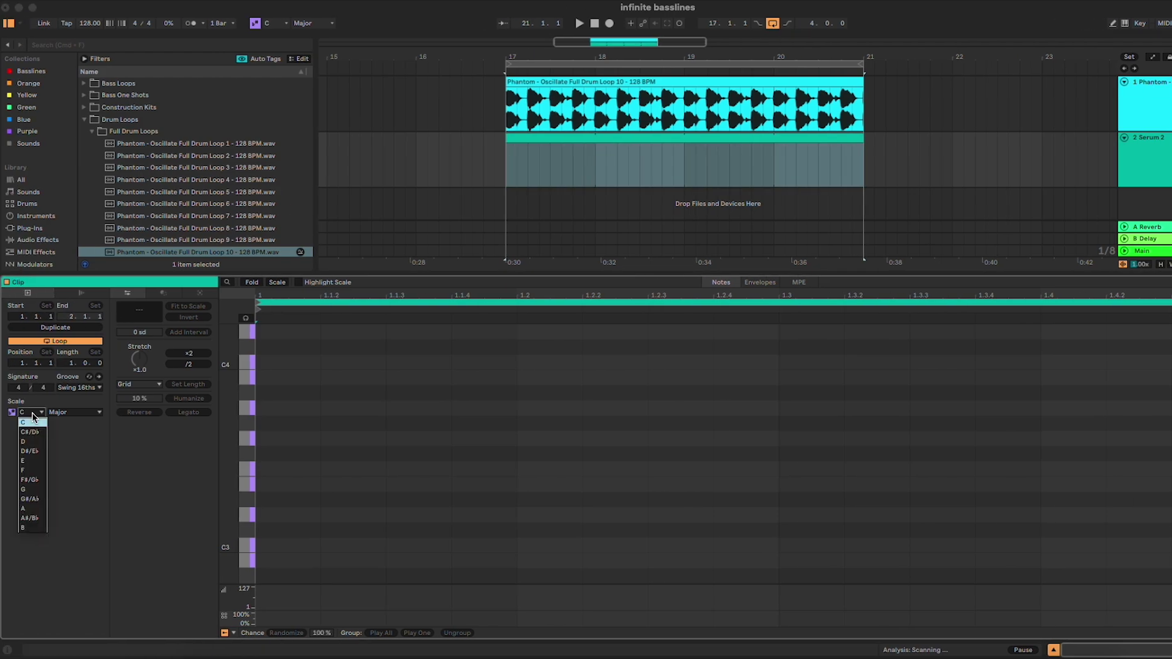
left_click(23, 460)
left_click(74, 413)
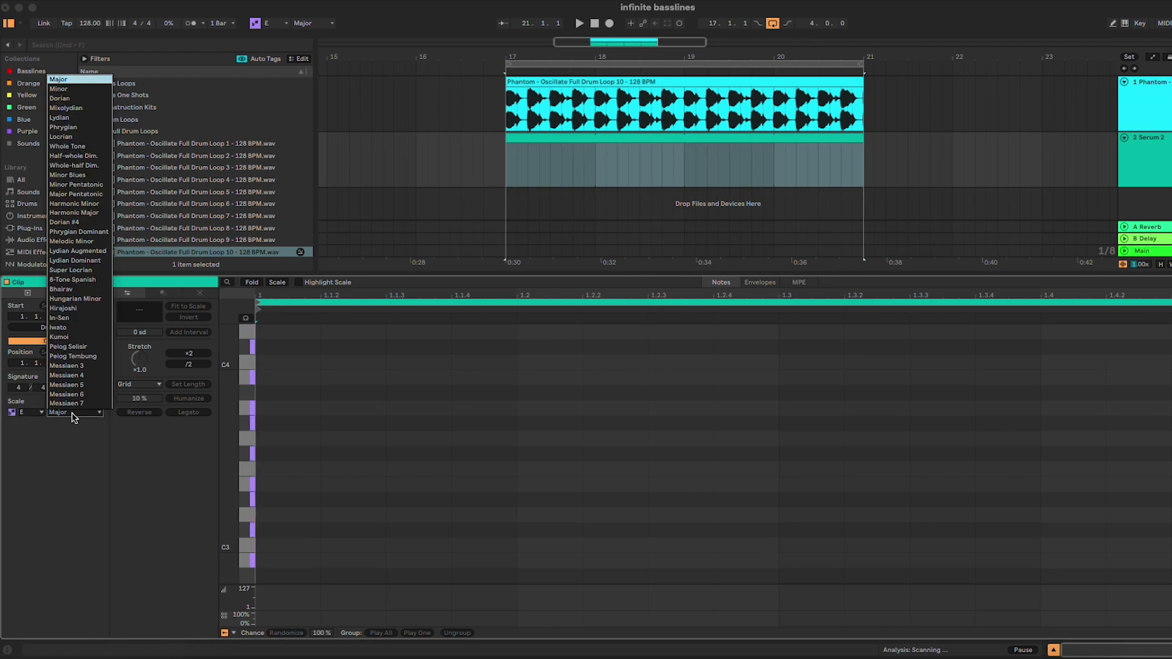
key("Return")
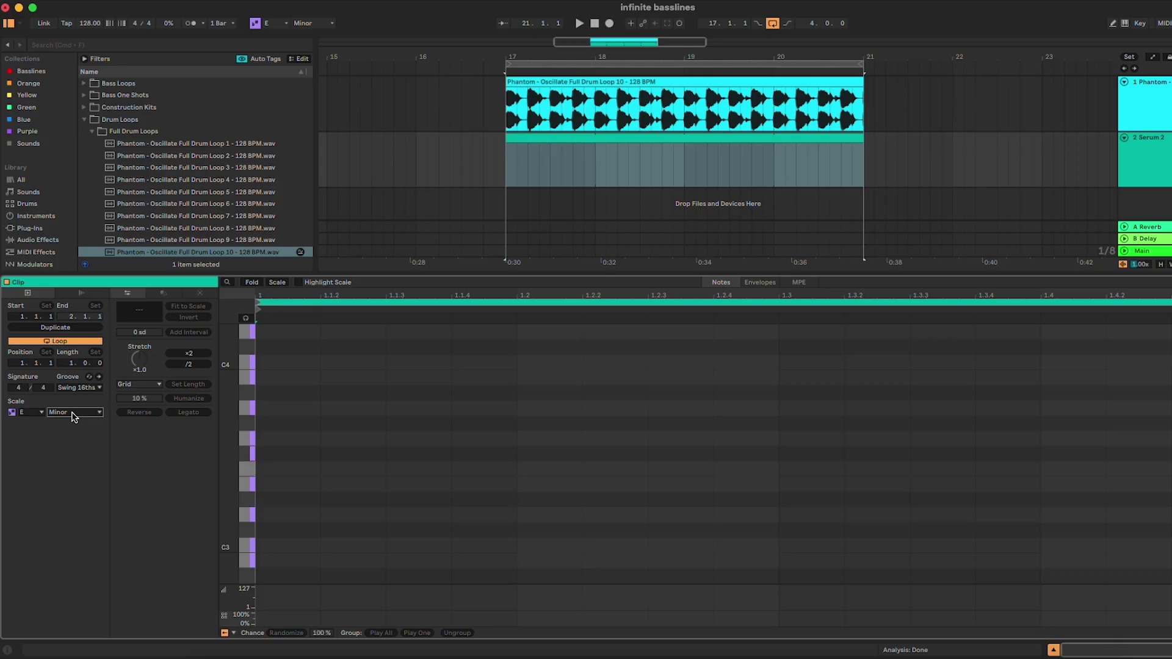
left_click(281, 282)
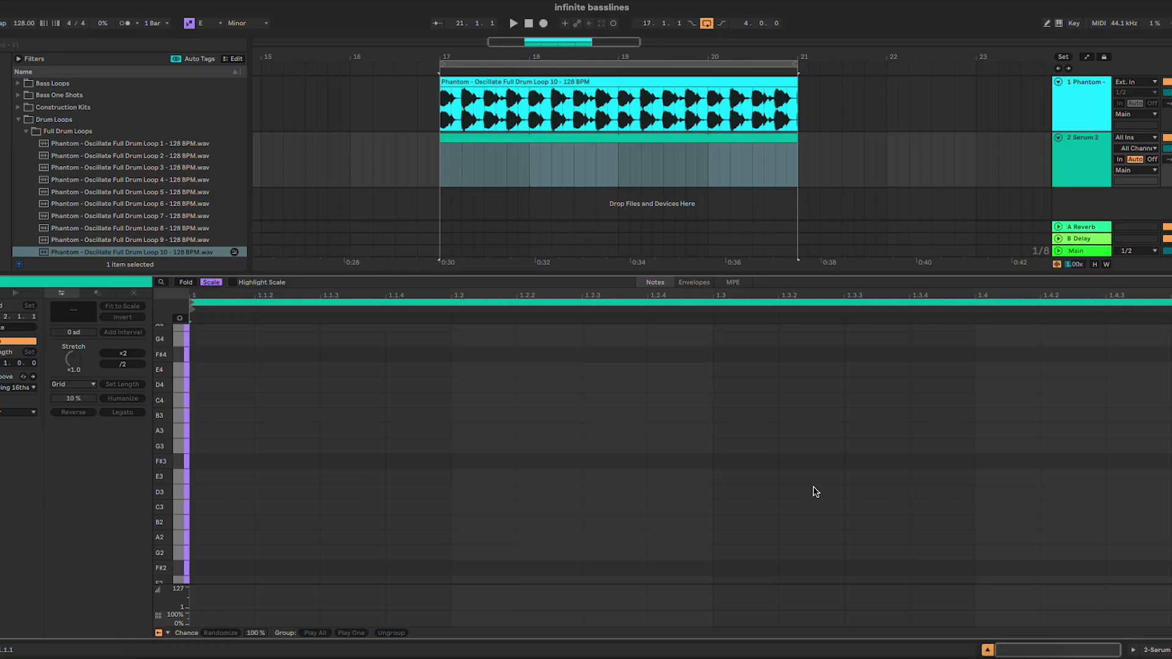
With the loop playing, add sixteenth E3 notes at 1.1.1, 1.1.3, 1.1.4 and 1.2.2 in the MIDI clip.
double_click(202, 477)
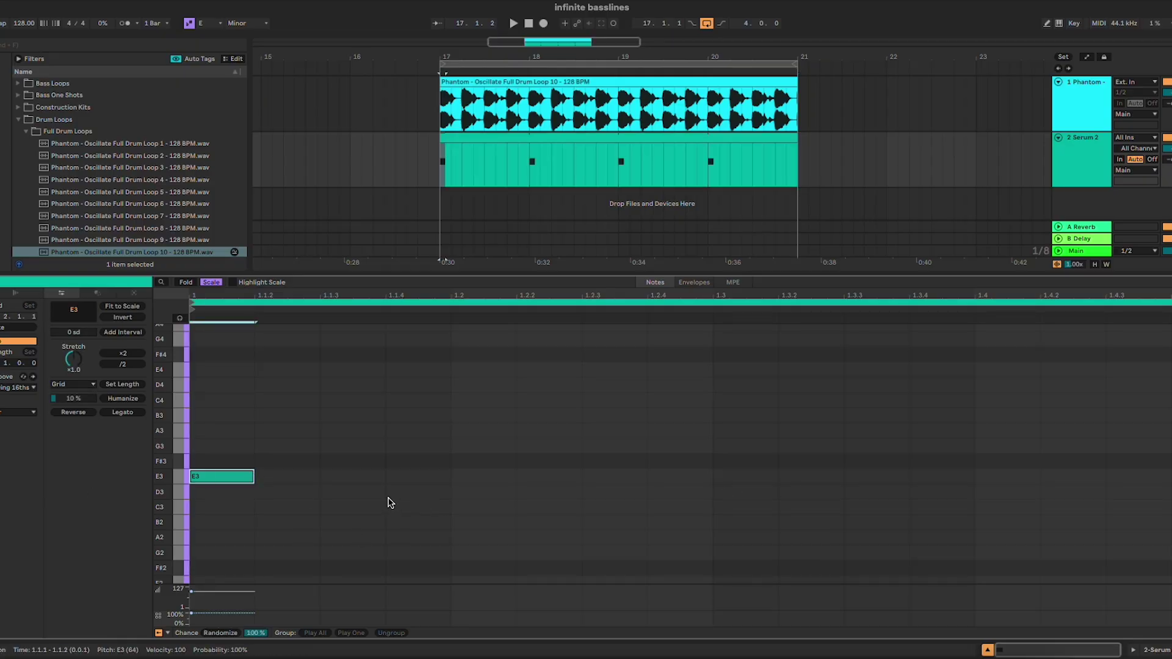
key("space")
double_click(363, 476)
double_click(392, 476)
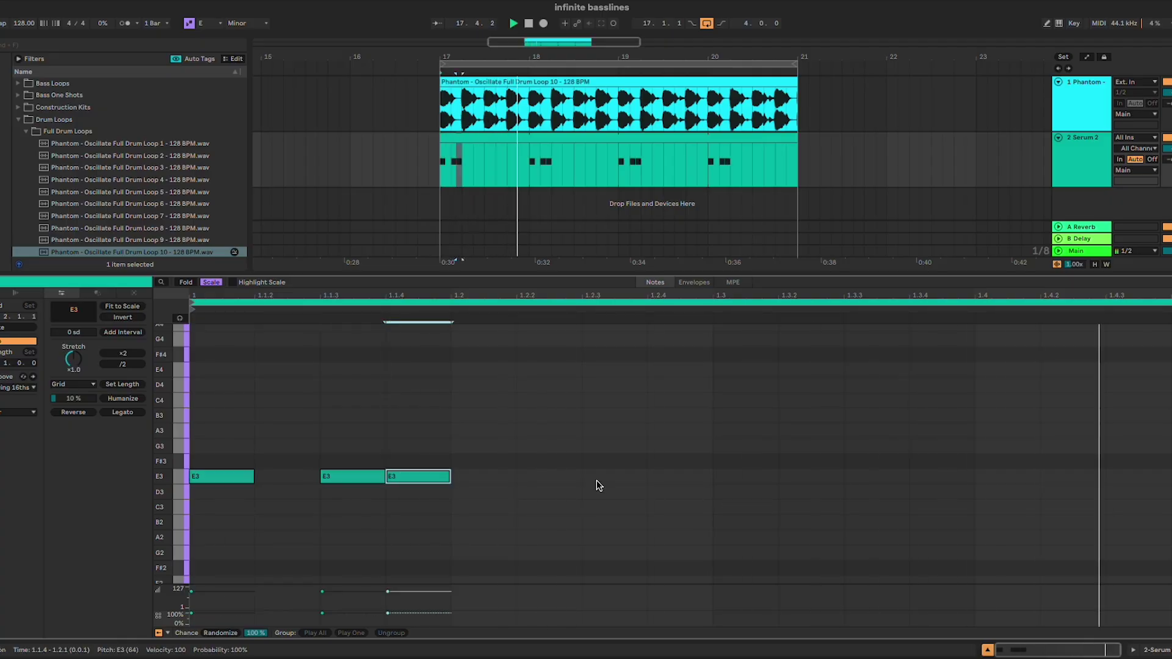
double_click(550, 477)
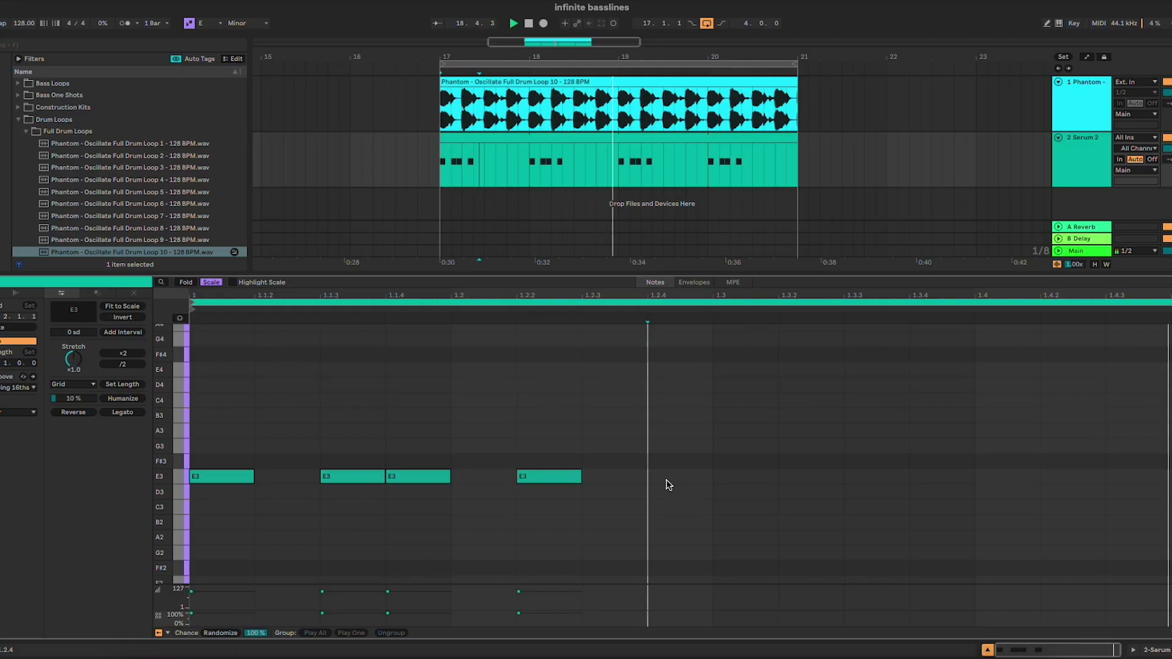
Add two-sixteenth E3 notes at 1.2.4 and 1.3.3, and further E3 notes at 1.4.2 and 1.4.3.
double_click(678, 477)
left_click_drag(711, 476, 778, 476)
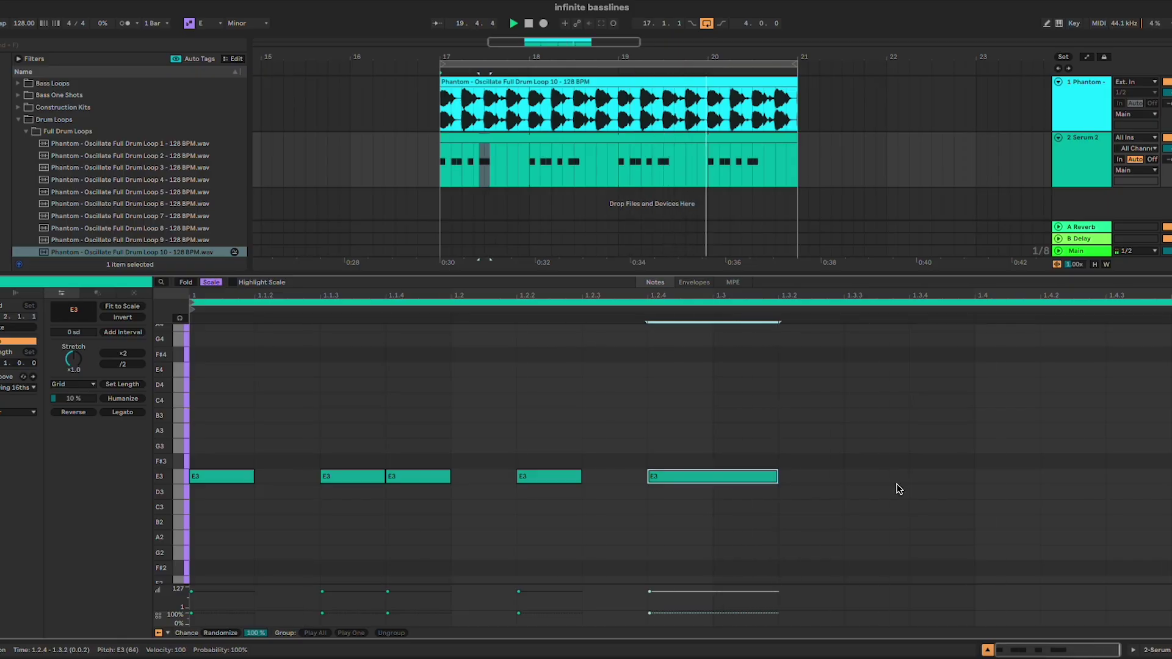
double_click(878, 476)
left_click_drag(909, 477, 974, 476)
double_click(1069, 477)
double_click(1135, 477)
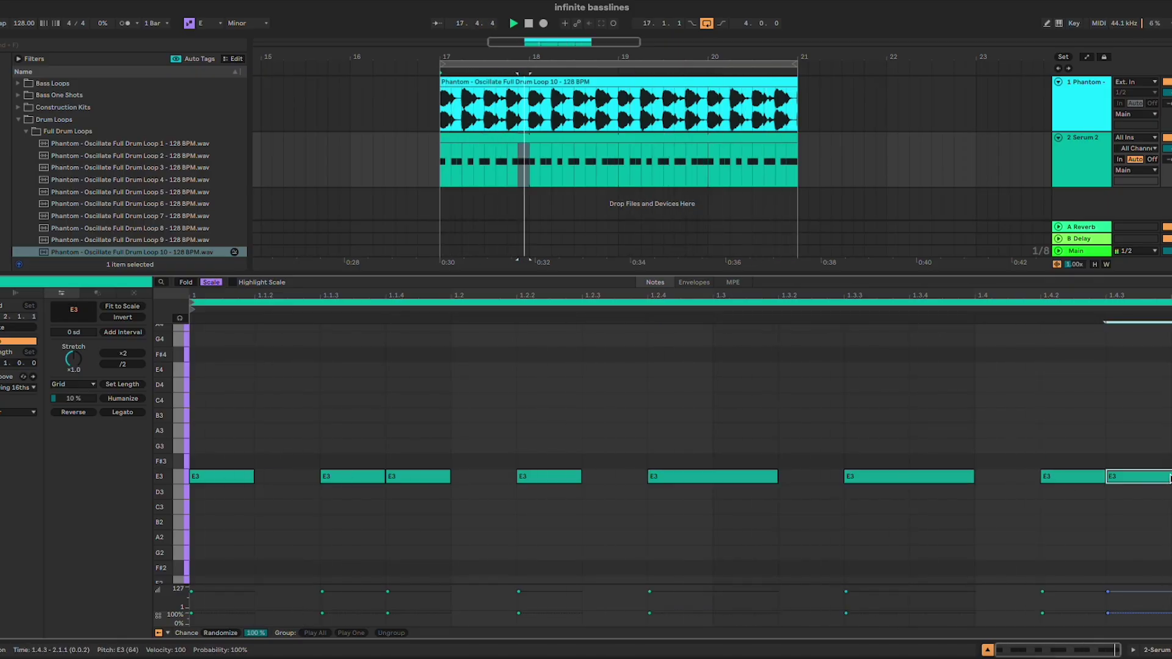
Lengthen the E3 note at 1.4.2 to reach 1.4.4 and trim its end slightly short.
left_click(1072, 477)
mouse_move(1072, 477)
left_mouse_down()
mouse_move(1019, 477)
mouse_move(1101, 483)
mouse_move(1072, 487)
left_mouse_up()
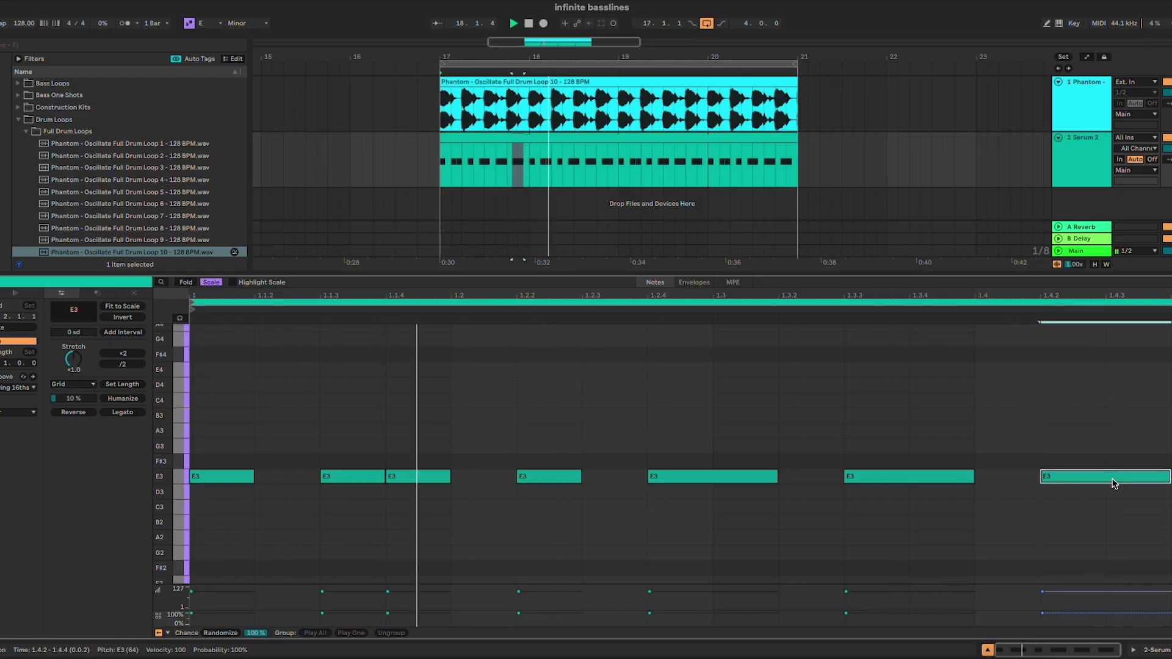
left_click_drag(1169, 479, 1166, 479)
left_click(1165, 493)
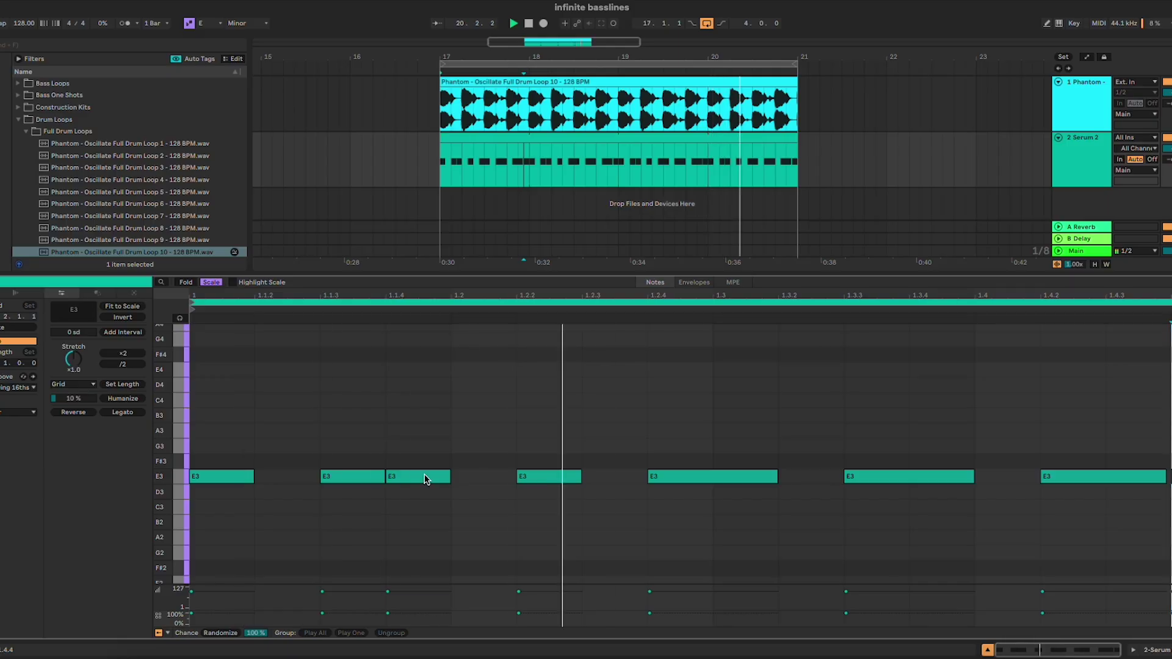
Stop playback and copy the whole E3 rhythm onto the other scale notes from C3 up to E4.
left_click(412, 383)
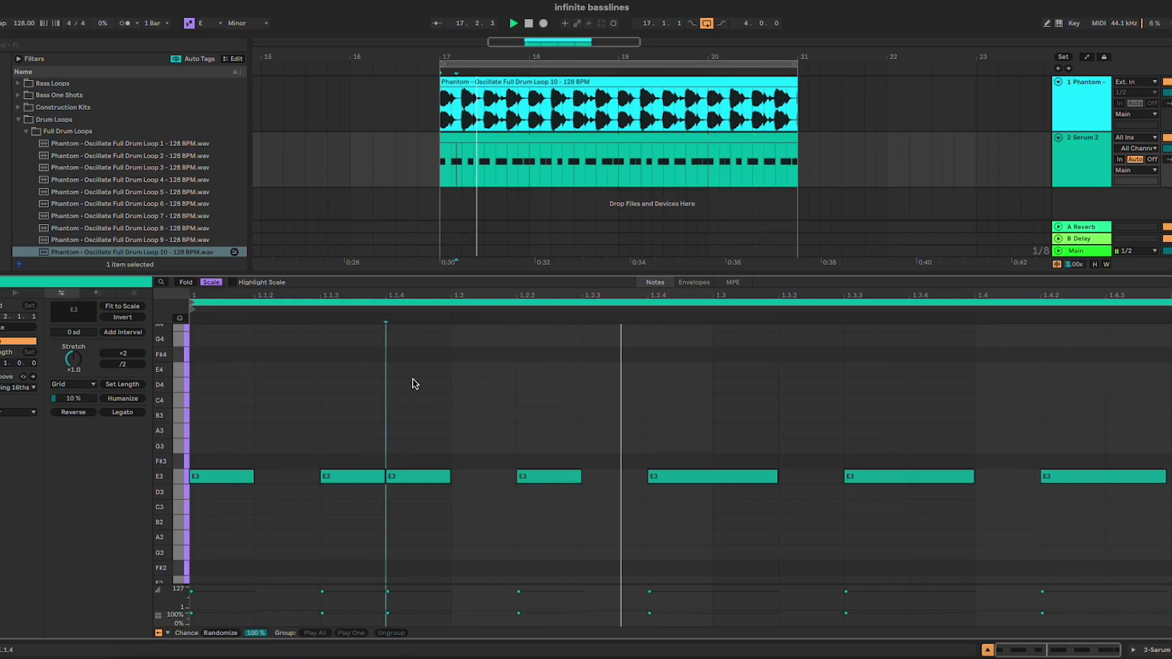
key("space")
key("ctrl+a")
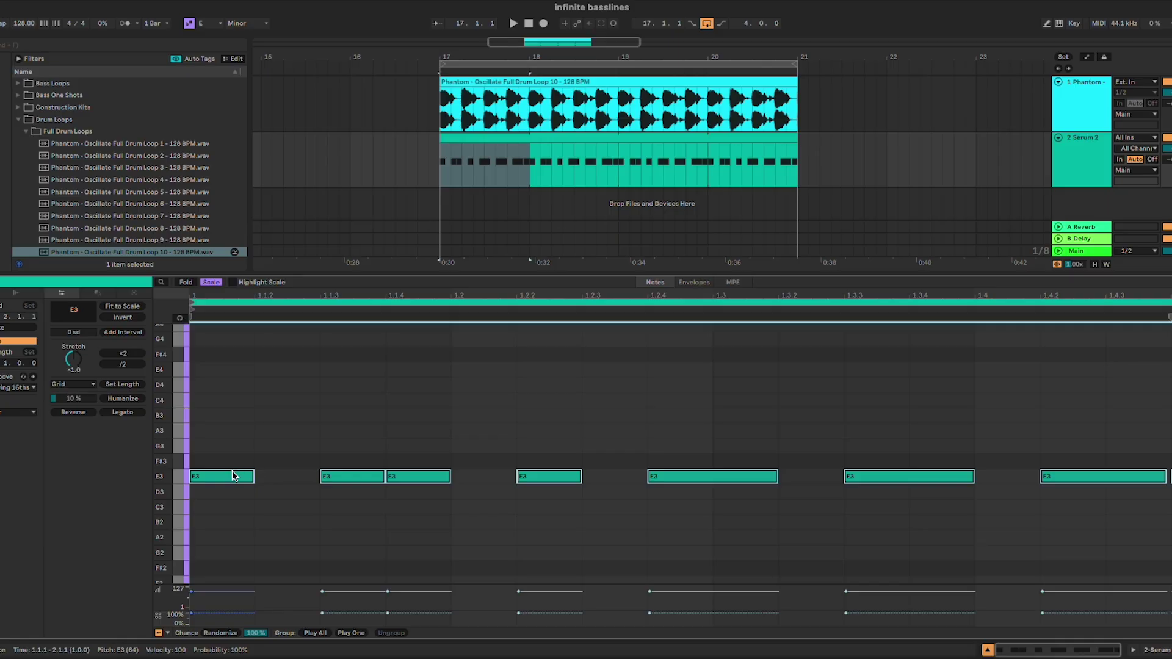
mouse_move(220, 478)
left_mouse_down()
mouse_move(220, 507)
mouse_move(220, 390)
mouse_move(1071, 538)
mouse_move(141, 477)
mouse_move(1168, 529)
left_mouse_up()
left_click(359, 372)
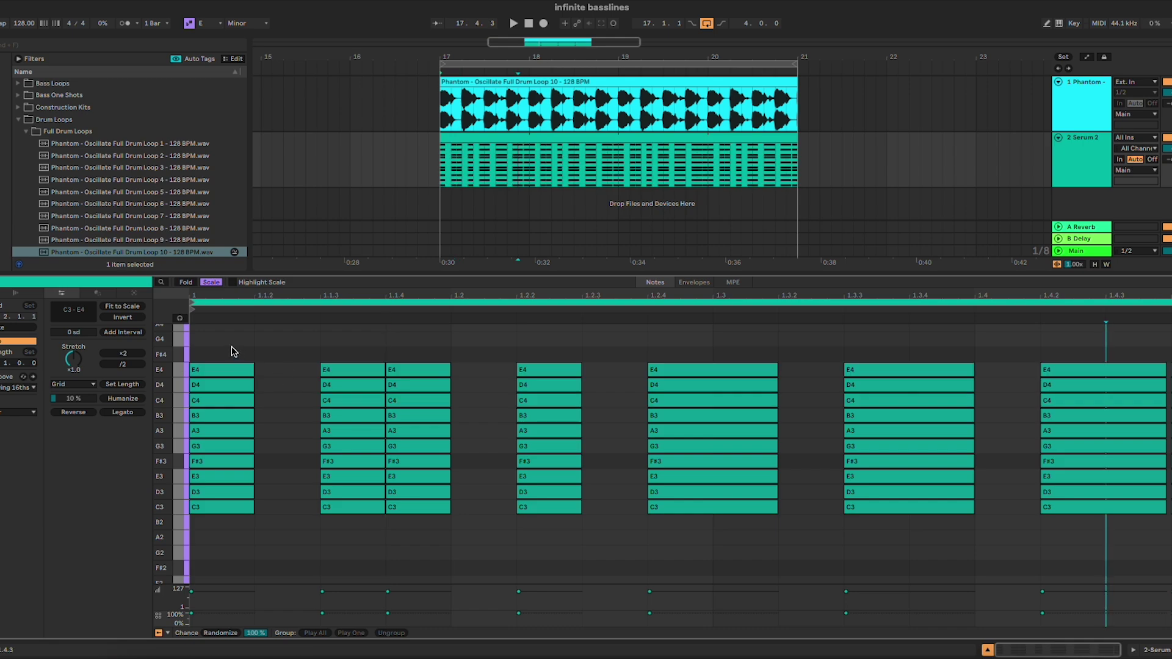
Delete all notes in the E4 and D4 rows, keeping the stack from C3 to C4.
left_click_drag(231, 348, 1150, 386)
key("Delete")
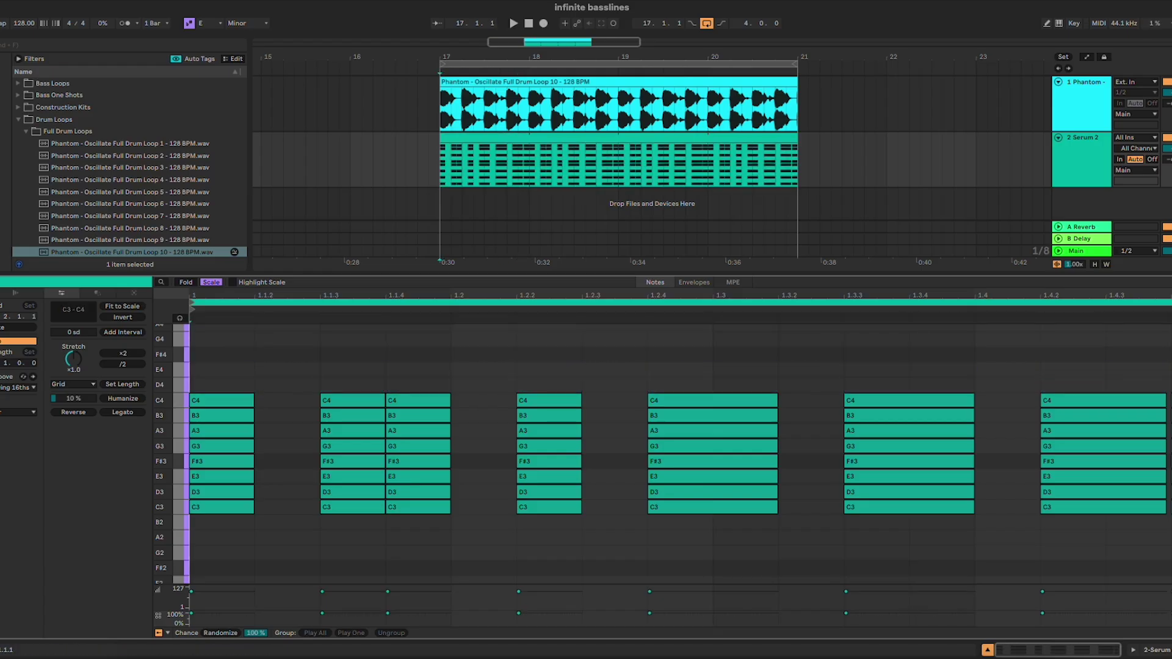
left_click_drag(209, 369, 1155, 544)
left_click(1141, 540)
Hide and restore the Chance lane, and enlarge both the Velocity and Chance lanes beneath the notes.
left_click(168, 633)
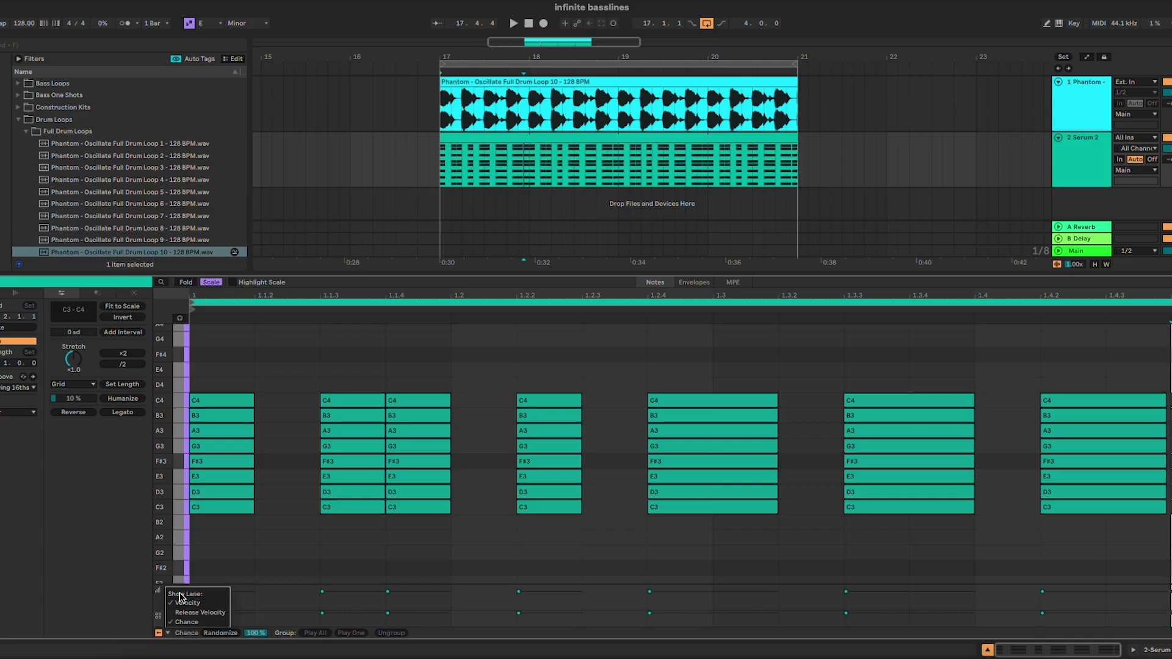
left_click(206, 623)
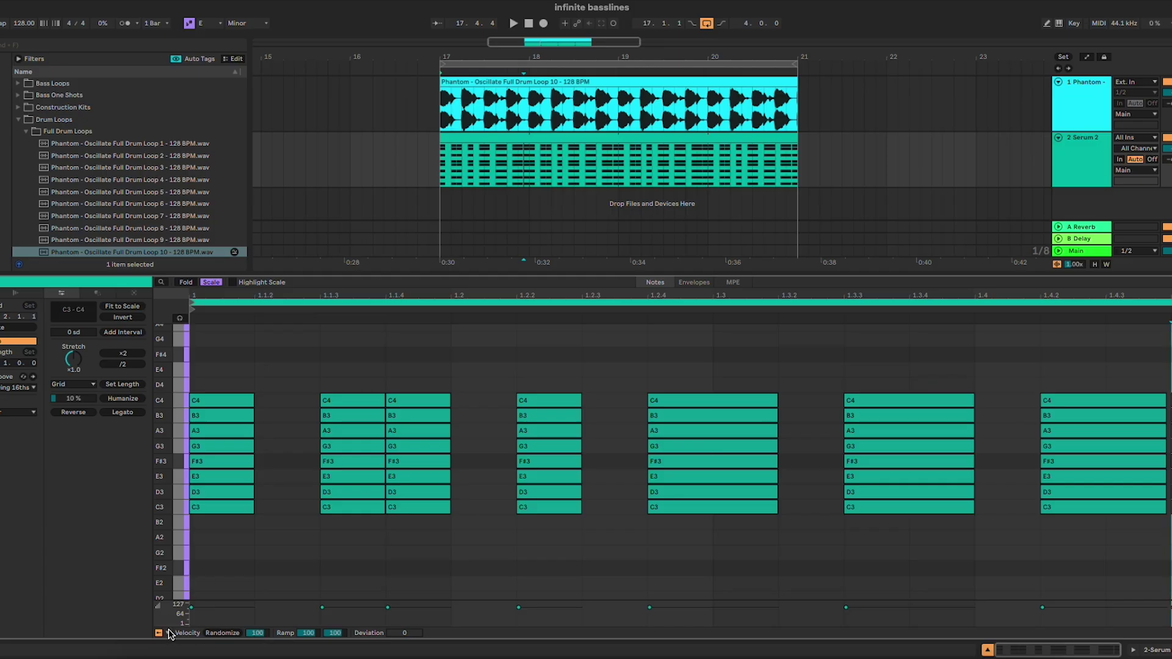
left_click_drag(310, 602, 314, 561)
left_click(168, 633)
left_click(183, 625)
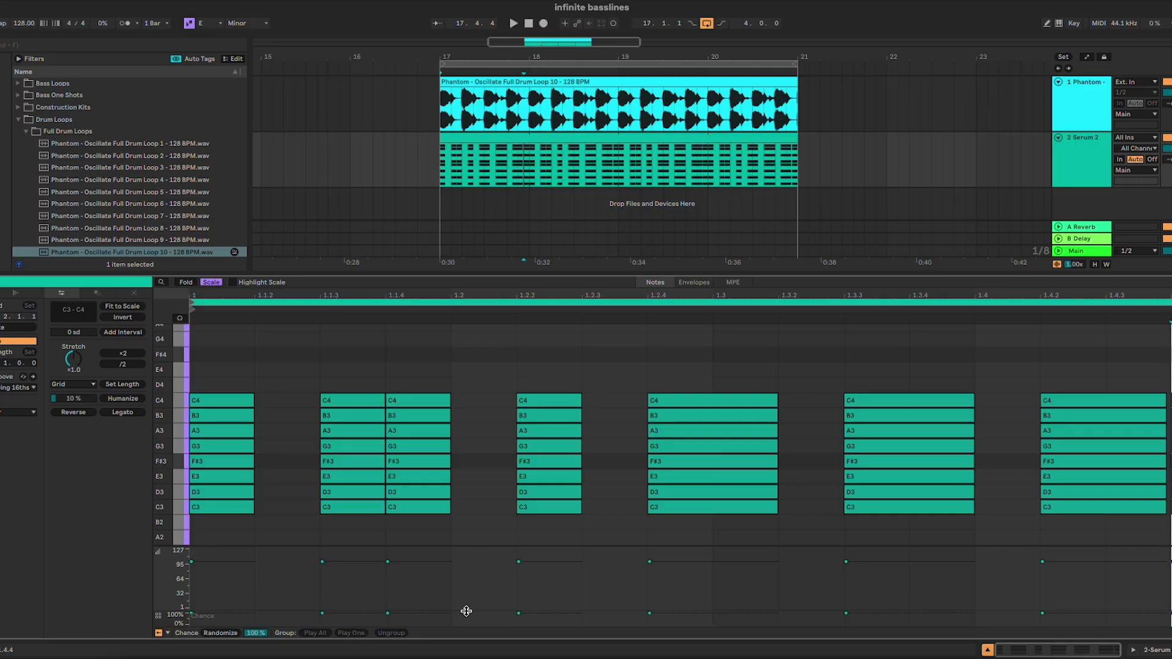
left_click_drag(465, 609, 466, 587)
scroll(335, 437, "down", 2)
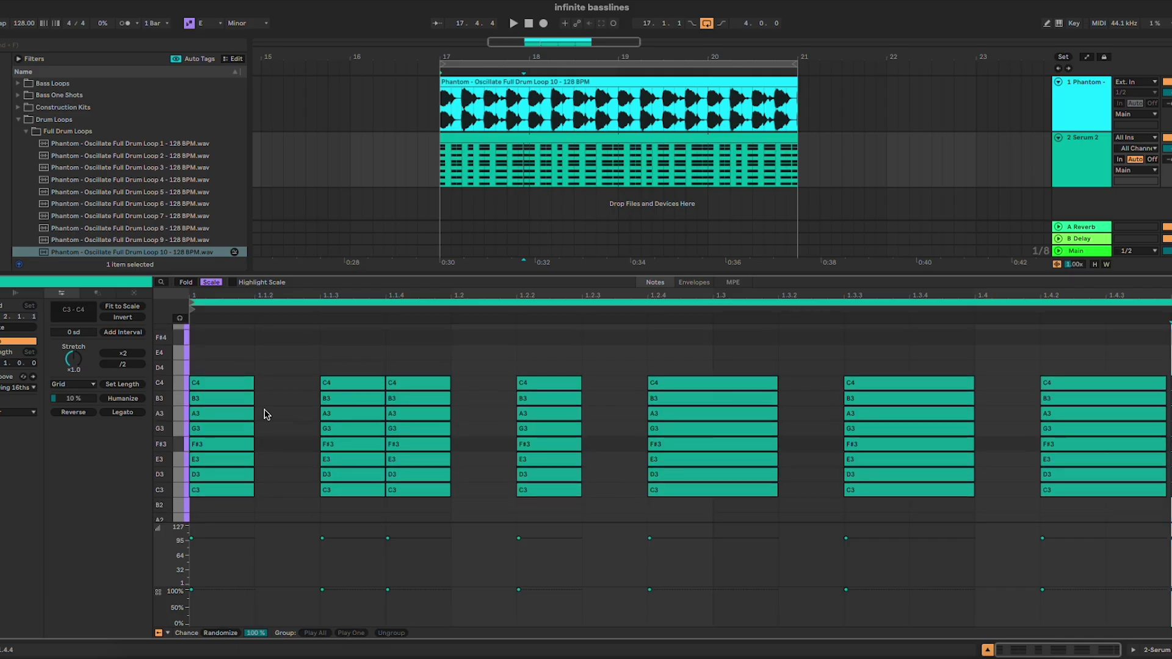
Group each of the note stacks at 1.1.1, 1.1.3 and 1.1.4 separately as Play One.
left_click_drag(226, 352, 272, 506)
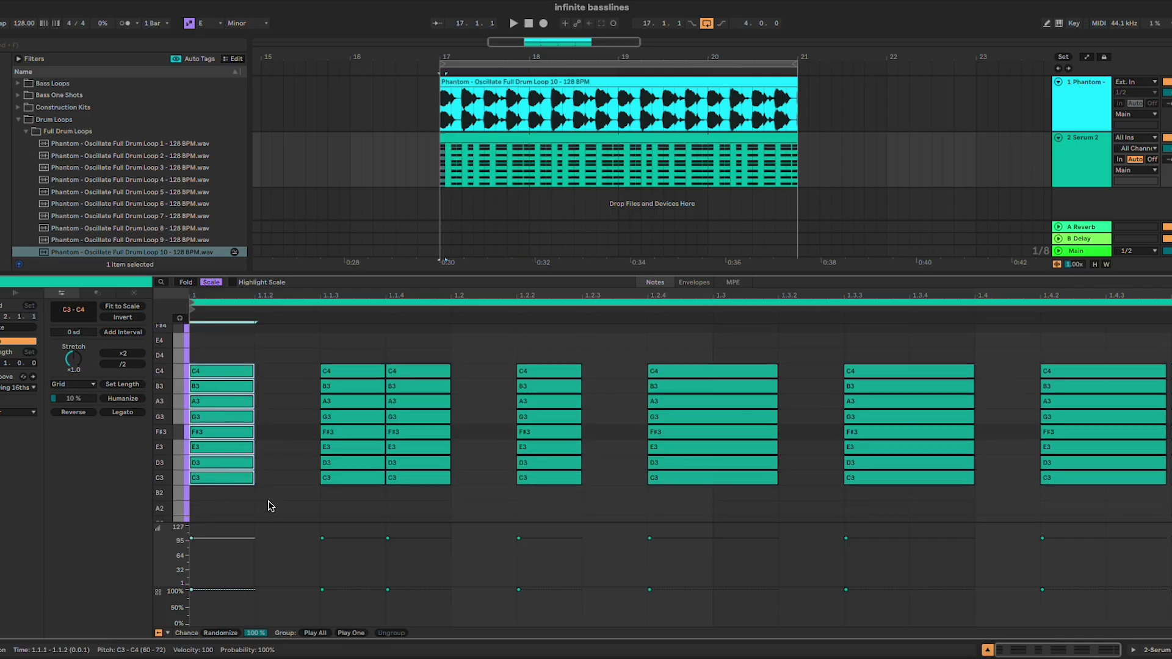
left_click(355, 635)
left_click_drag(356, 339, 366, 500)
left_click(358, 635)
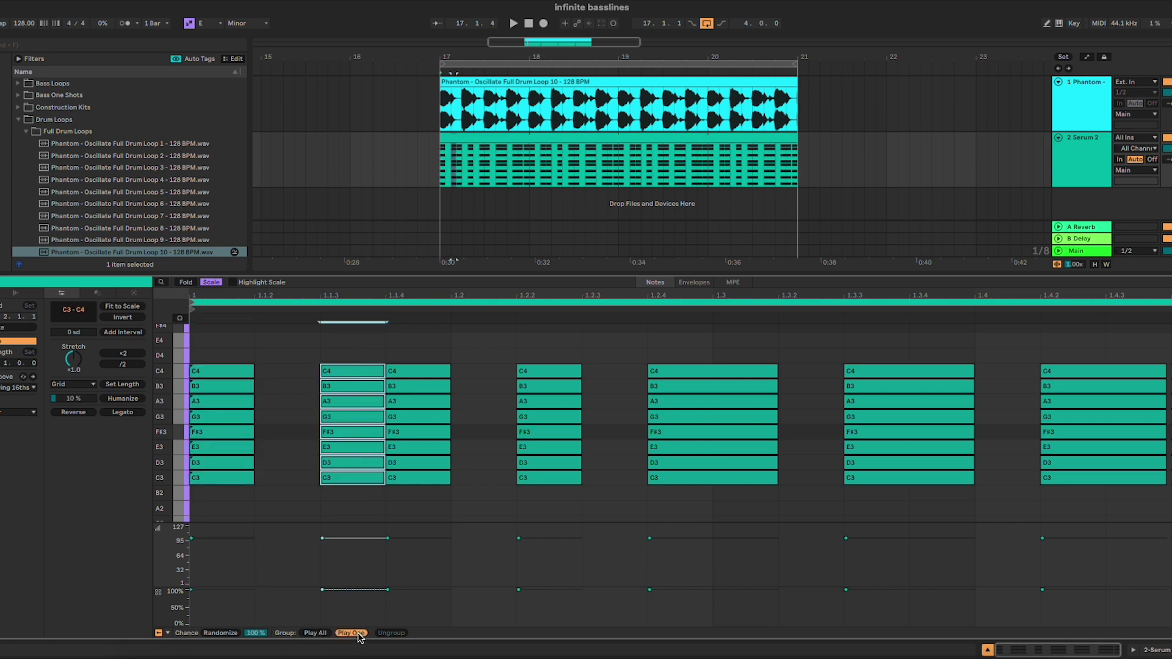
left_click_drag(425, 346, 441, 502)
left_click(350, 633)
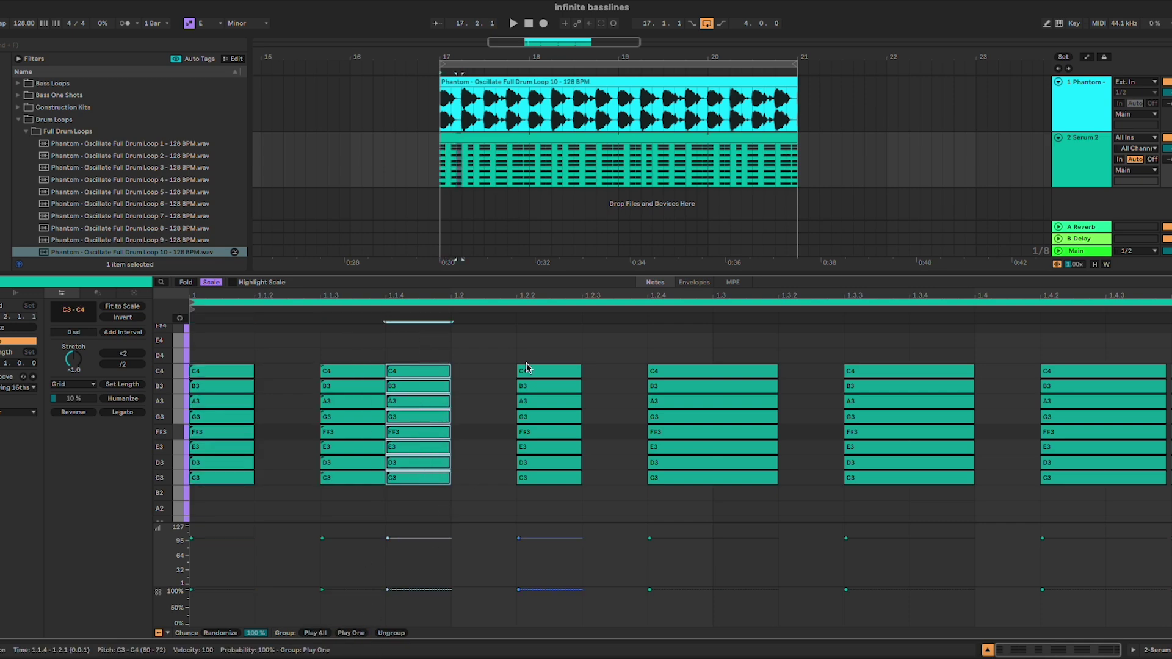
Group each remaining note stack, from 1.2.2 to the end of the bar, separately as Play One.
left_click_drag(528, 343, 549, 488)
left_click(363, 633)
left_click_drag(702, 342, 726, 506)
left_click(354, 633)
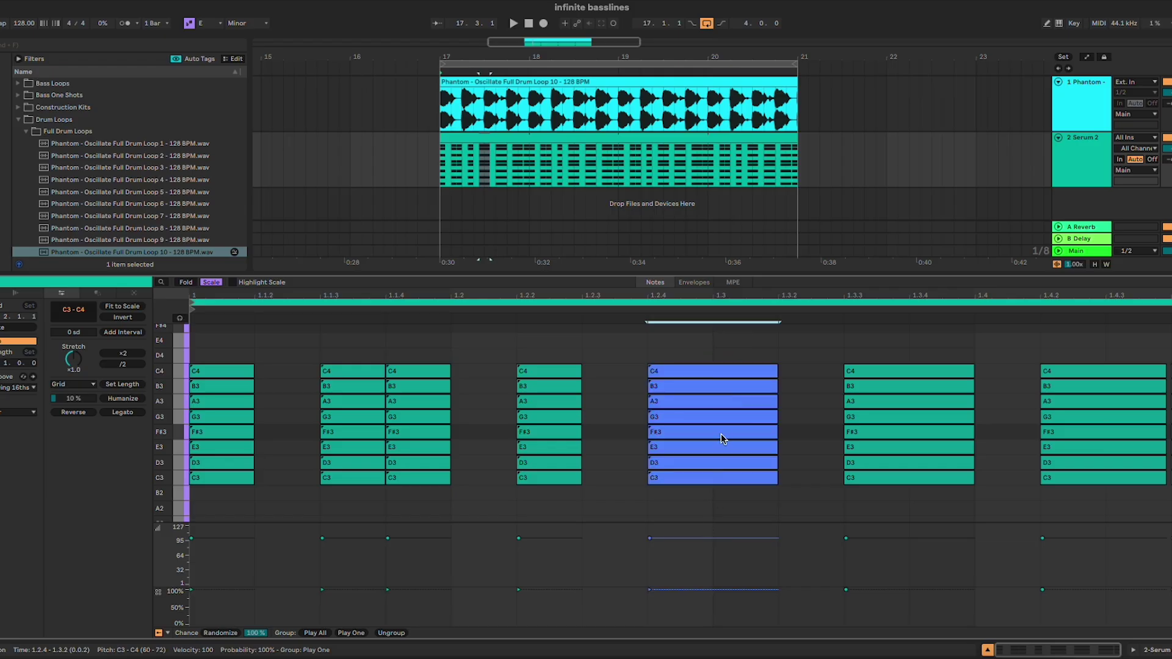
left_click_drag(902, 347, 915, 496)
left_click(351, 632)
key("alt+Right")
left_click(520, 481)
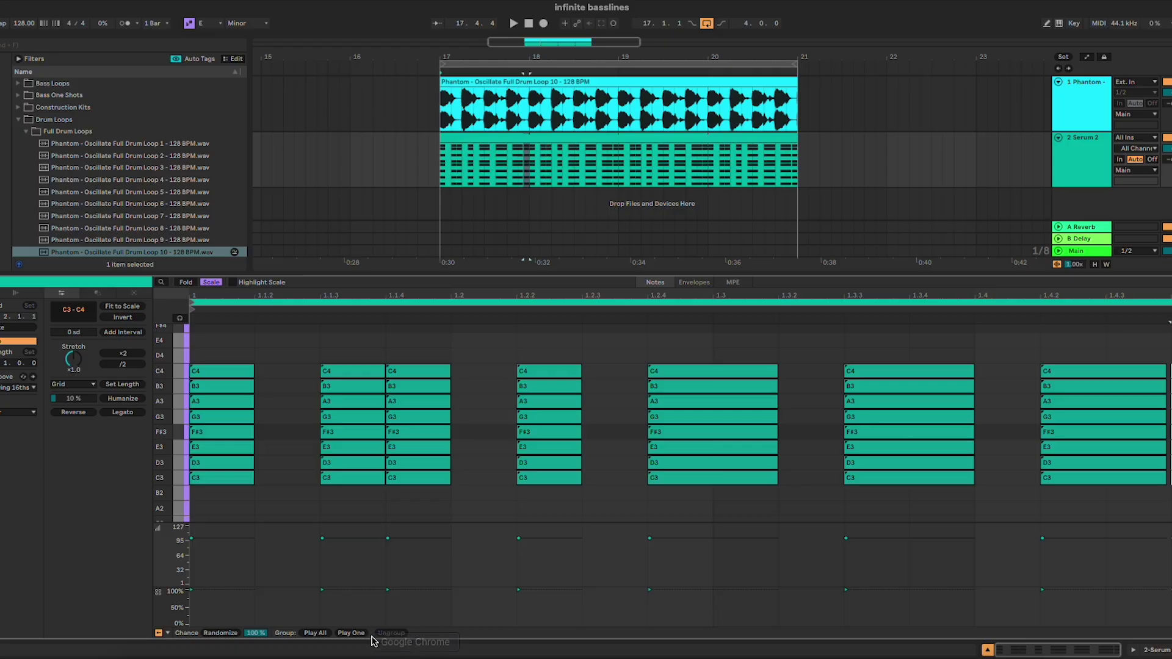
left_click(490, 491)
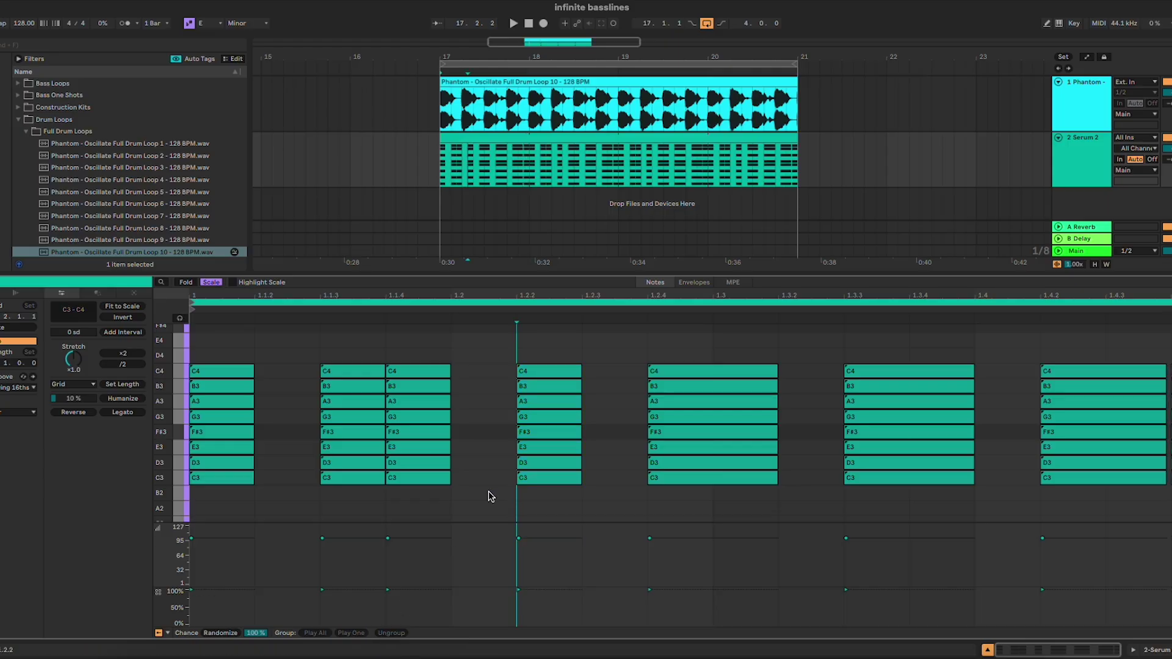
left_click(248, 373)
left_click_drag(213, 500, 213, 379)
left_click_drag(211, 504, 219, 373)
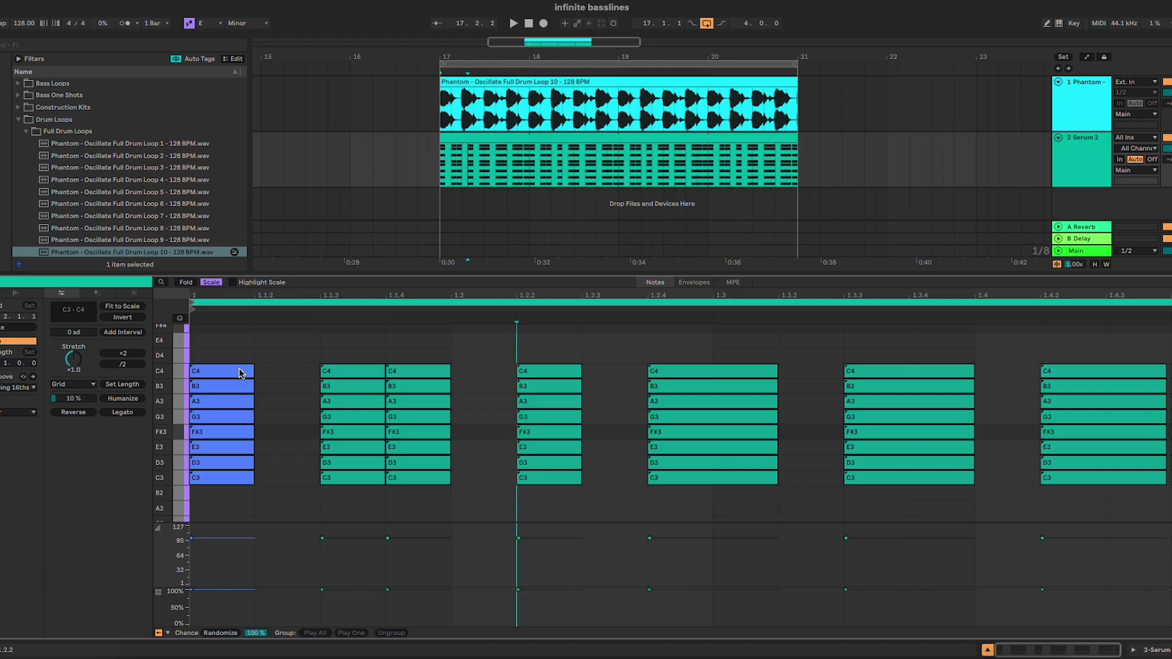
Play the bassline with the drum loop and add an audio track that takes its input from Resampling.
key("space")
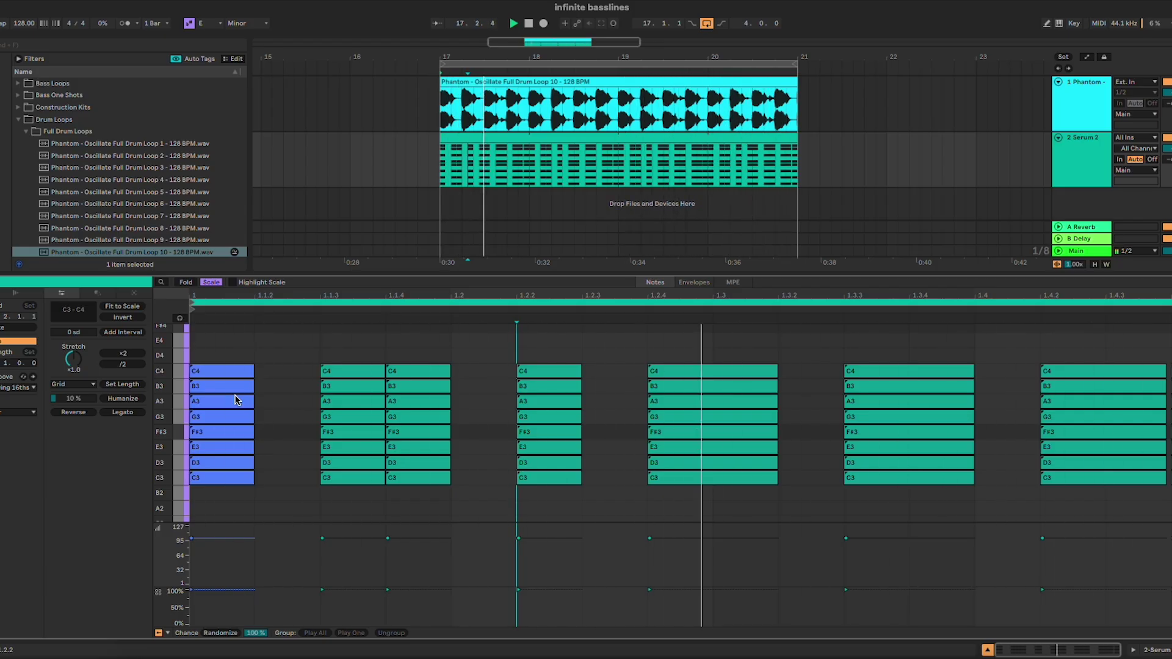
left_click(305, 424)
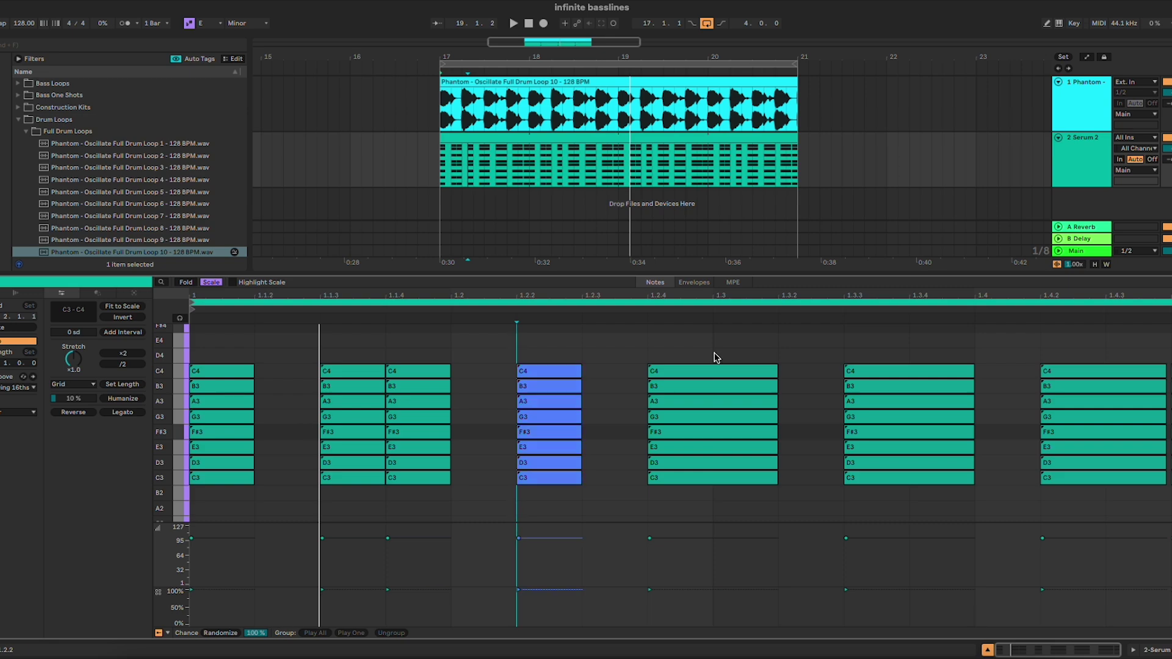
key("ctrl+t")
left_click(1126, 171)
left_click(1129, 178)
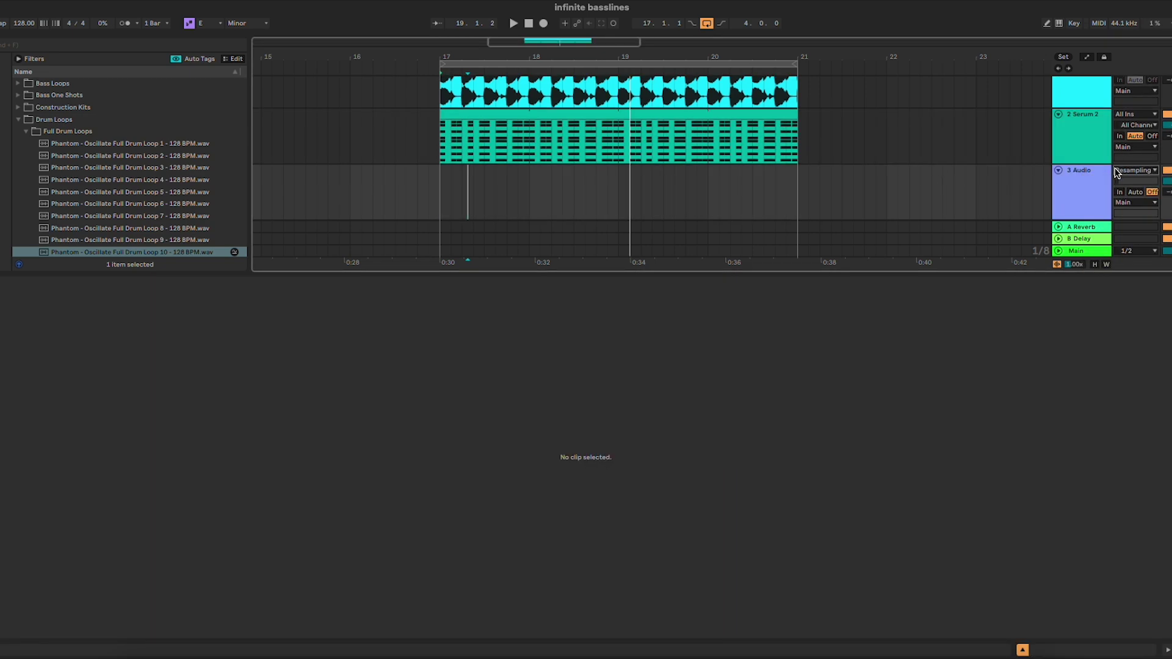
left_click(985, 161)
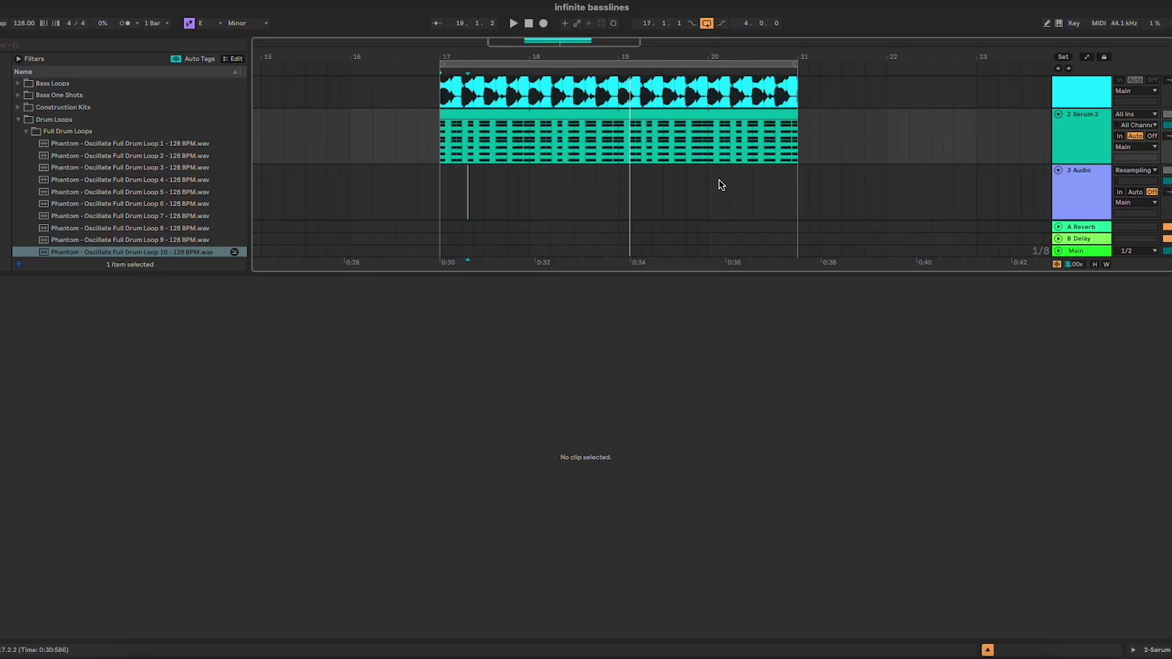
Record the bassline onto the Resampling audio track from bar 17 with looping turned off.
left_click(440, 186)
left_click(543, 24)
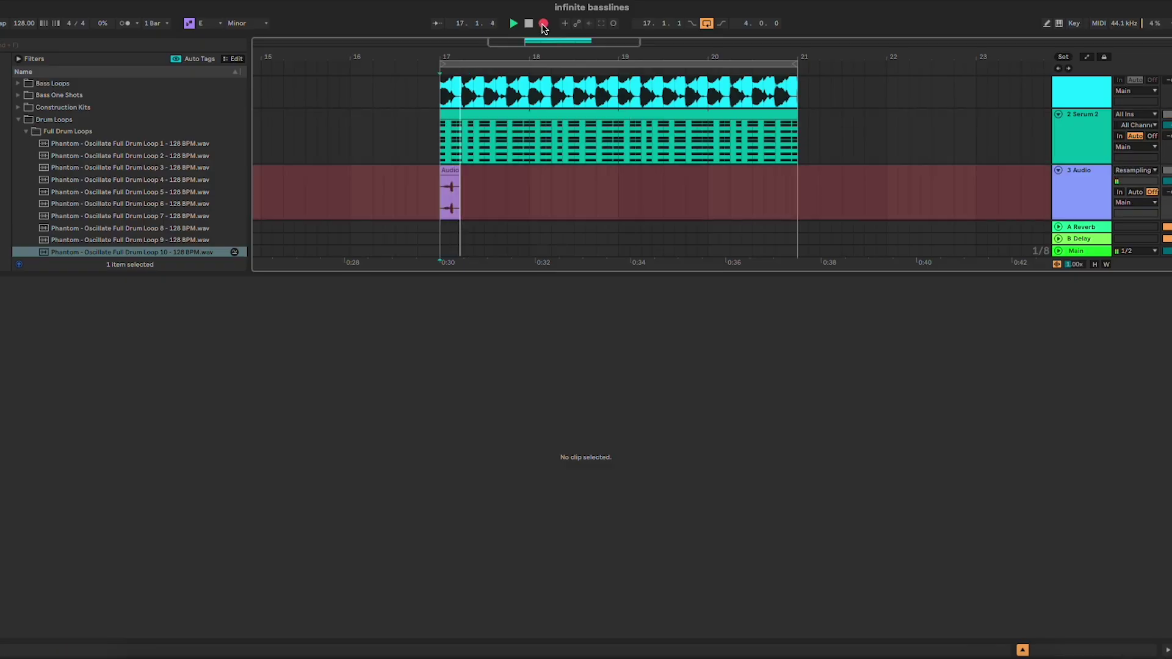
left_click(706, 23)
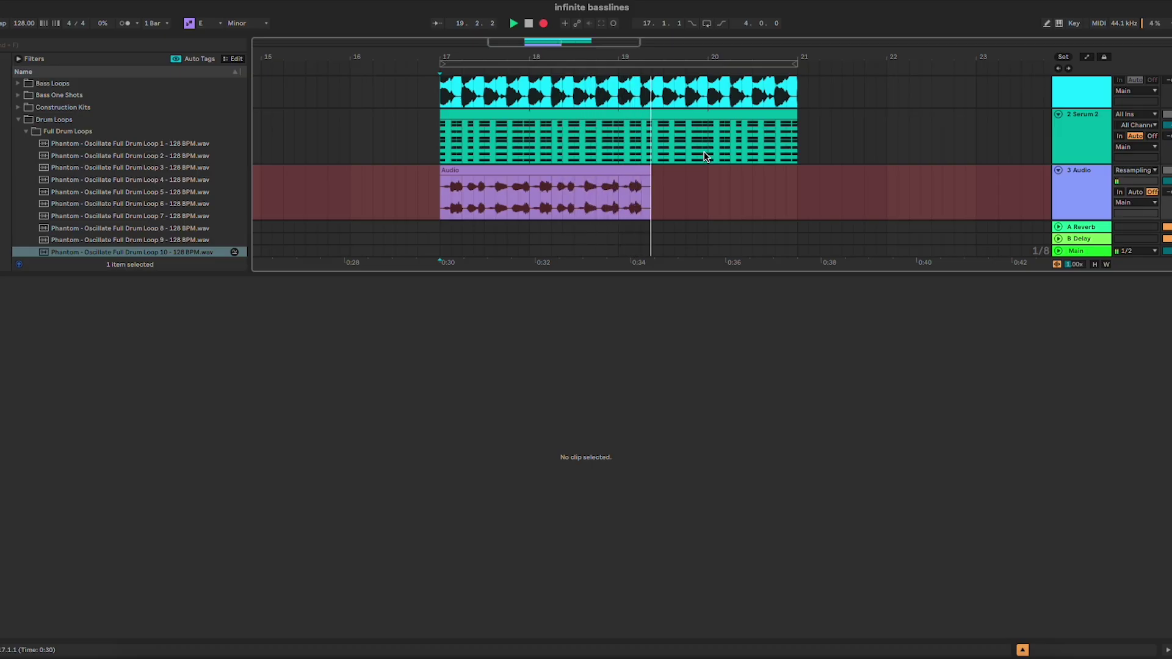
key("space")
Cut the resampled recording at bar boundaries, delete the unwanted pieces, and arrange four one-bar clips from bar 21 to bar 25.
left_click(710, 193)
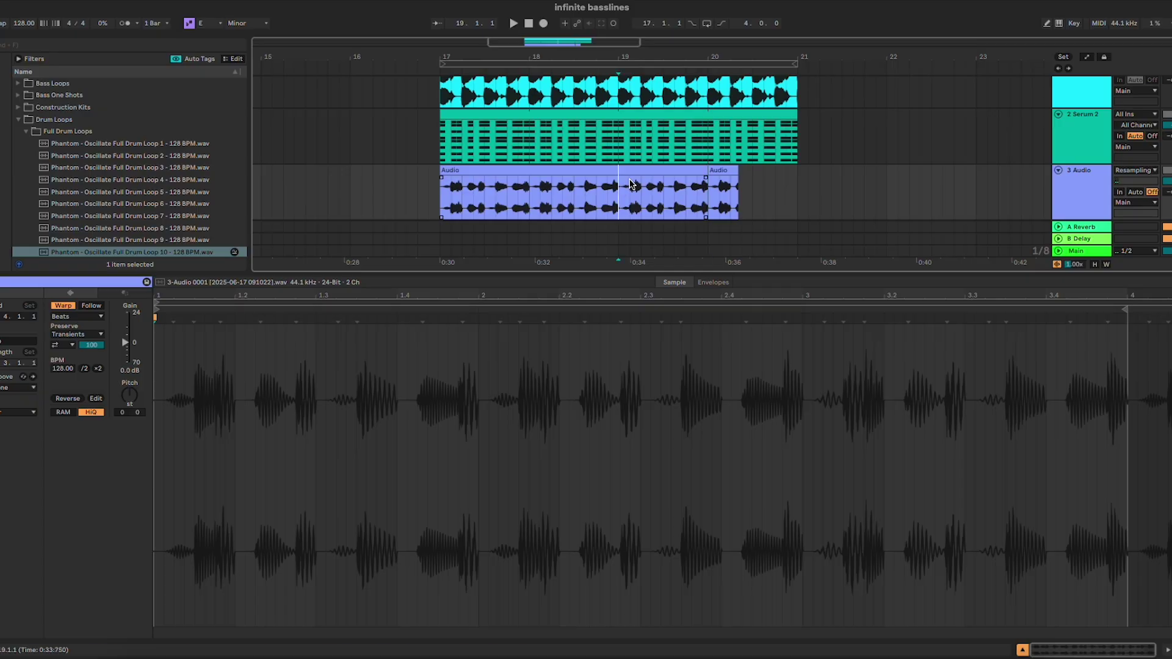
key("super+e")
left_click(642, 170)
key("Delete")
left_click(721, 170)
key("Delete")
left_click(608, 171)
key("Delete")
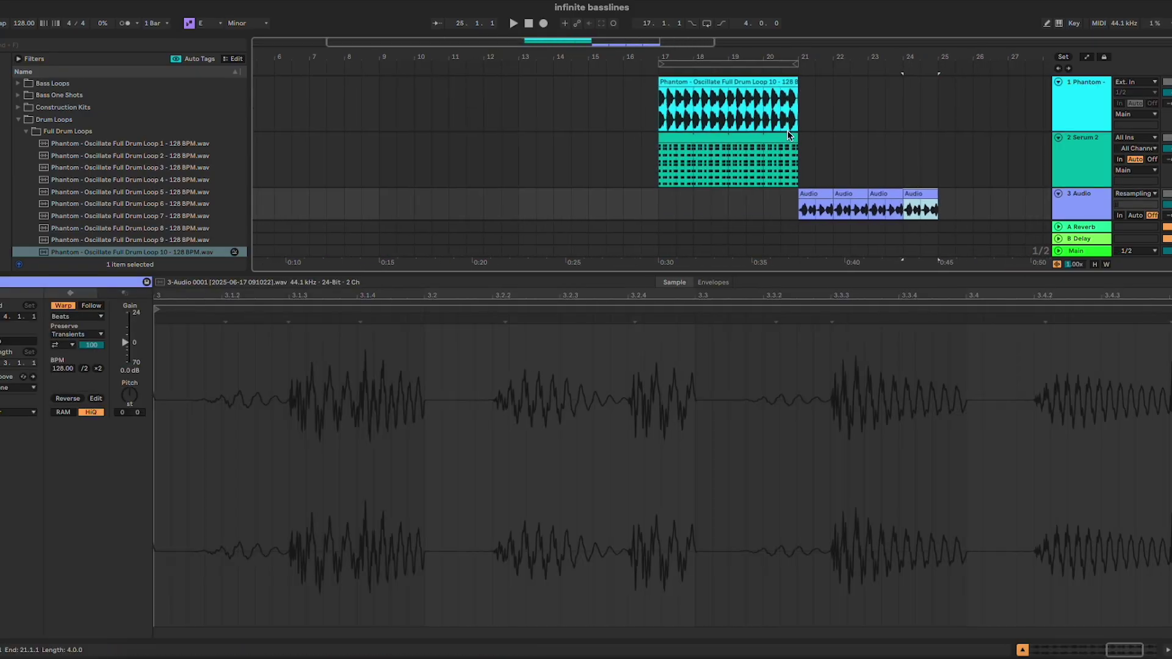
Extend the drum loop to bar 25, then loop and play the four resampled audio clips.
left_click_drag(798, 101, 939, 102)
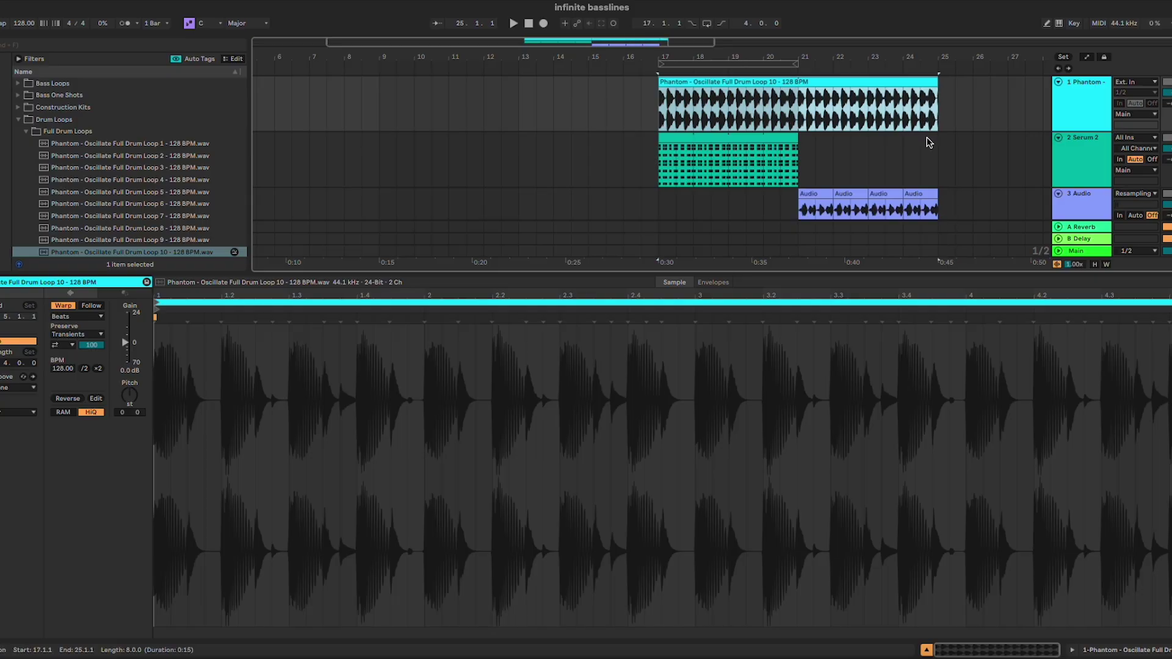
left_click(814, 194)
left_click(929, 194, "shift")
key("super+l")
key("space")
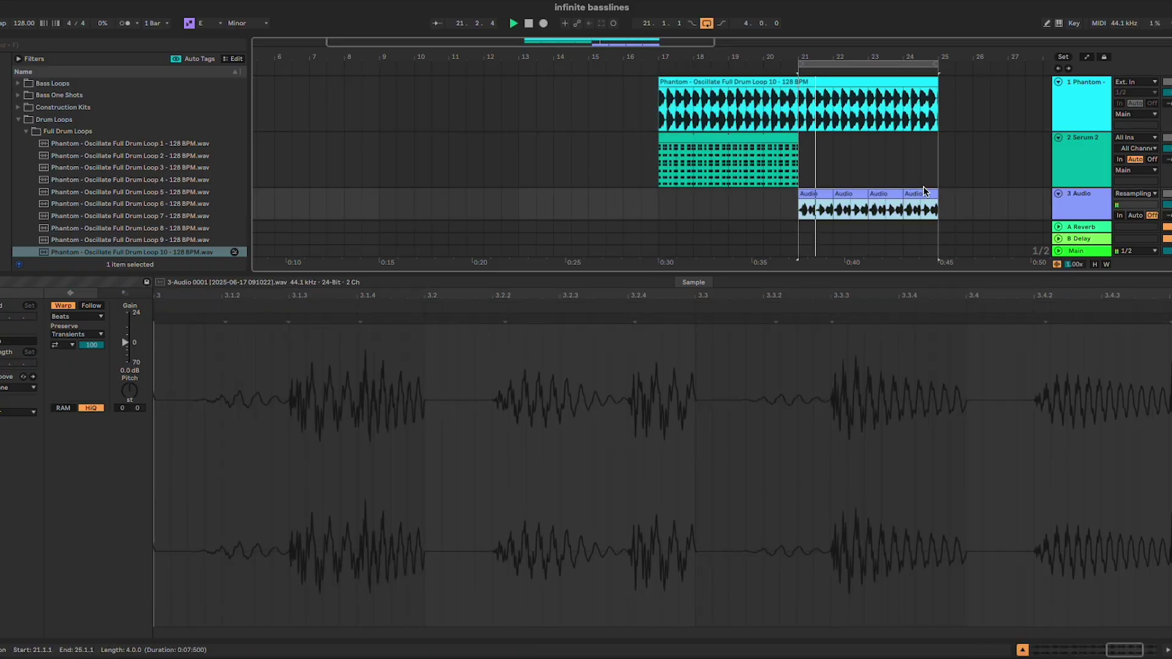
Delete the four resampled clips from the audio track and stop playback.
left_click(1096, 207)
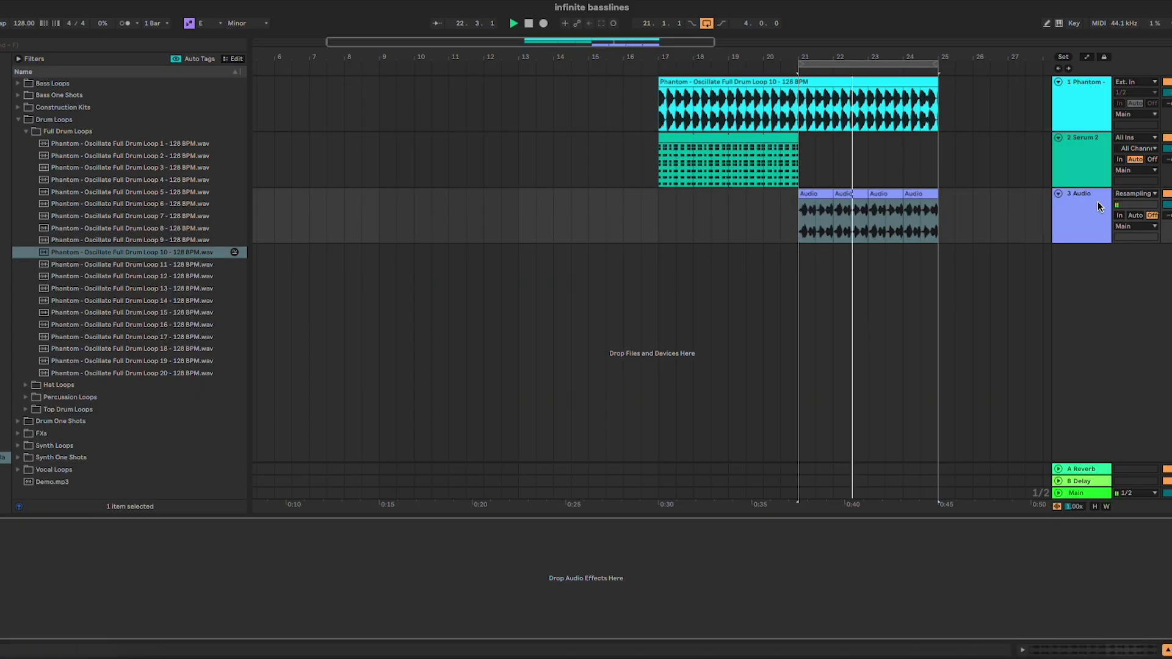
left_click(1097, 206)
scroll(920, 229, "right", 3)
scroll(921, 229, "right", 2)
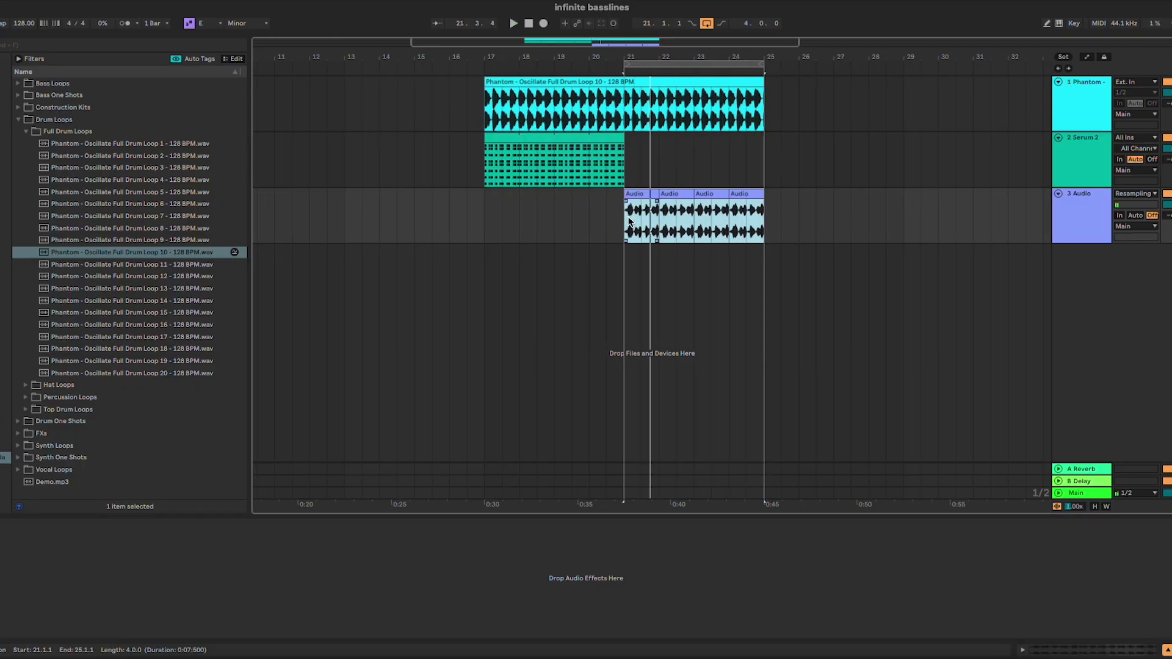
key("Delete")
key("space")
Loop the Serum 2 MIDI clip from bar 17 to bar 21 and open its notes.
left_click(562, 135)
key("super+l")
double_click(561, 135)
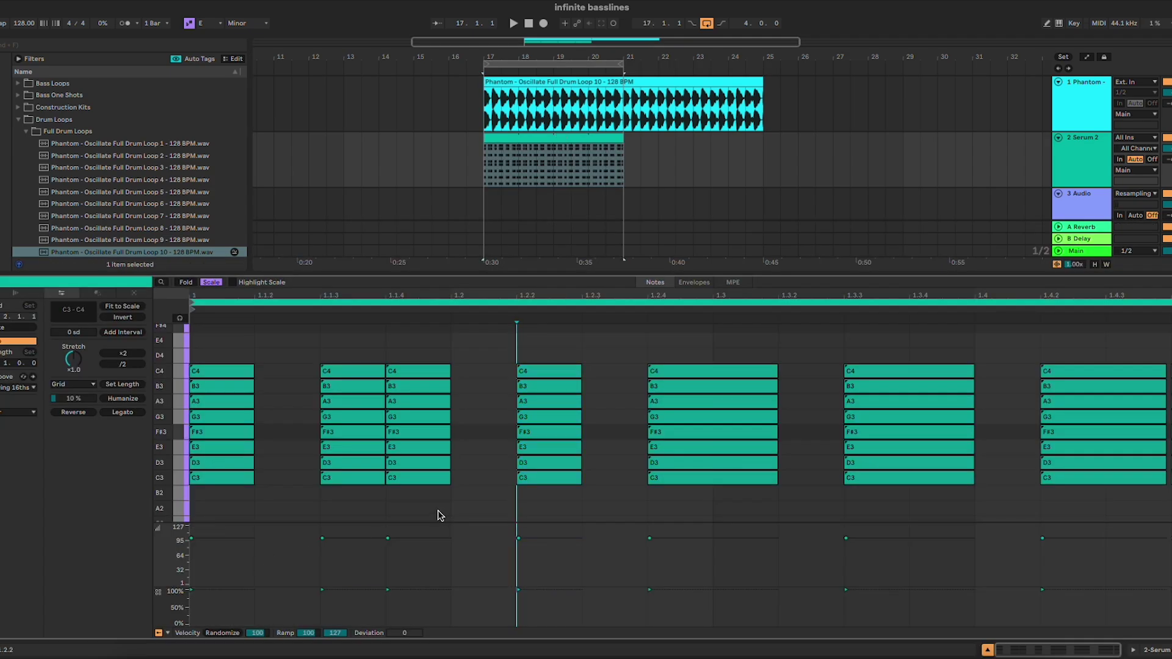
Hide the Chance lane and show it again.
left_click(168, 633)
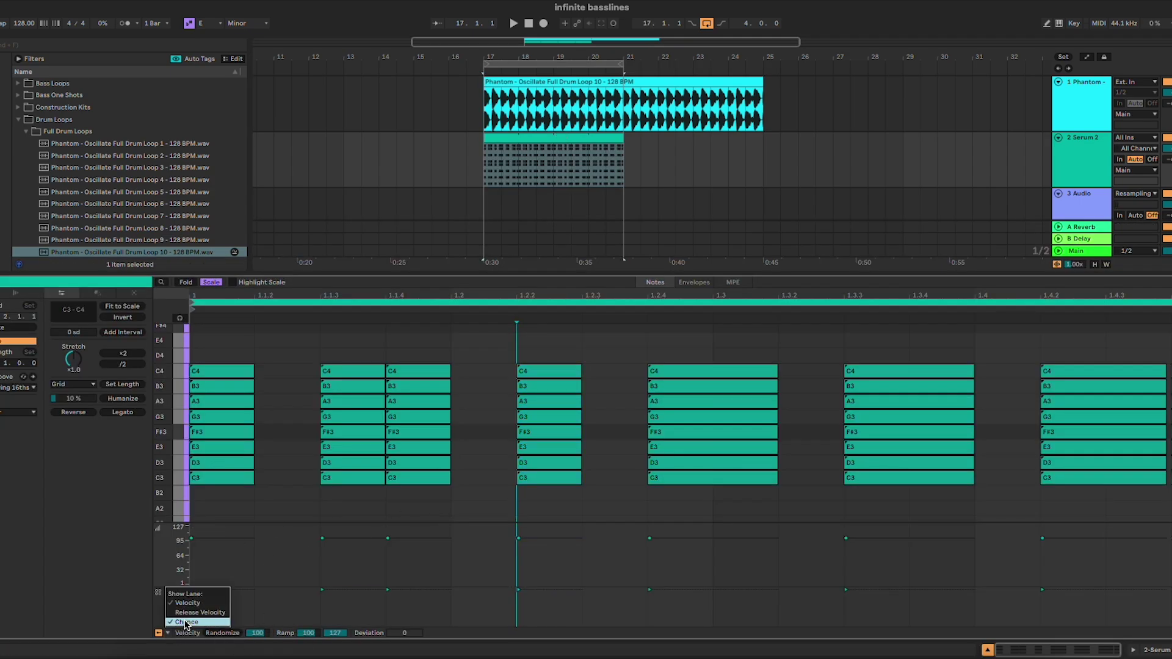
left_click(185, 621)
left_click(168, 633)
left_click(185, 621)
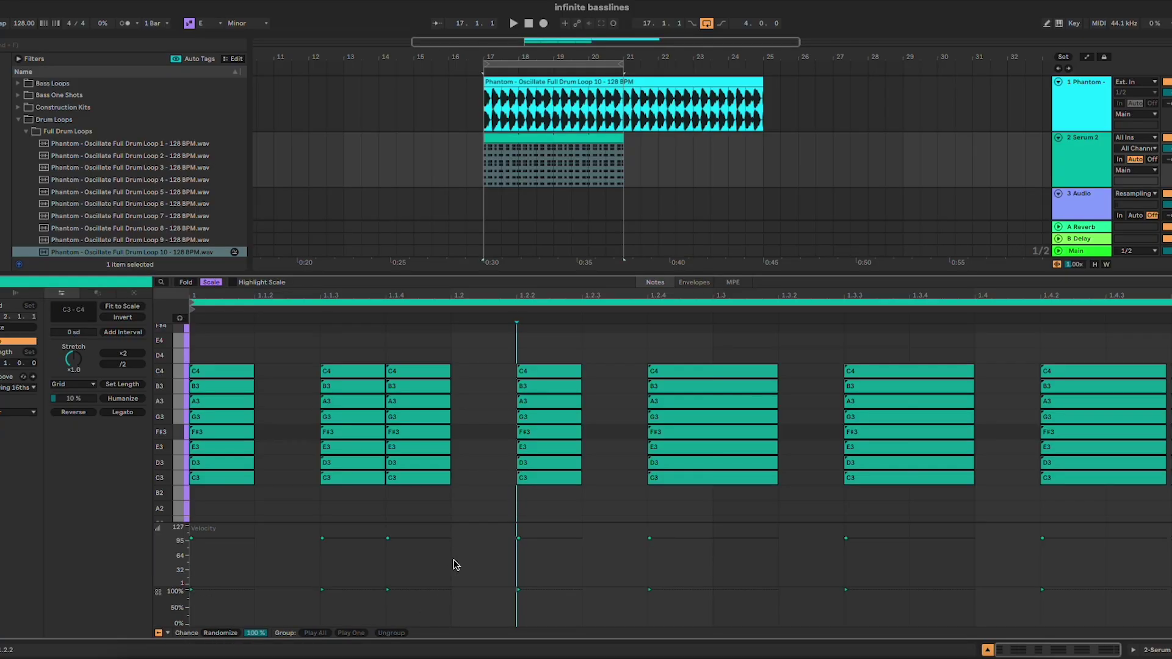
Set the chance of the note stack at 1.2.4 to 50% and play the clip.
left_click(890, 419)
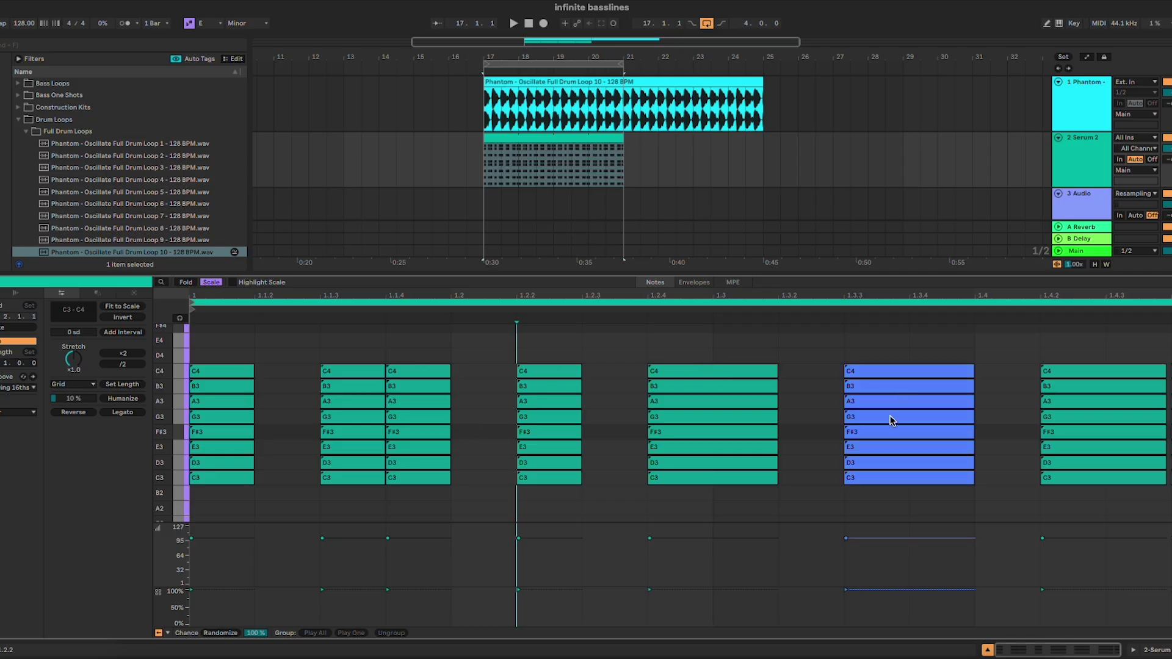
mouse_move(676, 604)
left_mouse_down()
mouse_move(670, 593)
mouse_move(670, 607)
left_mouse_up()
left_click_drag(650, 335, 725, 492)
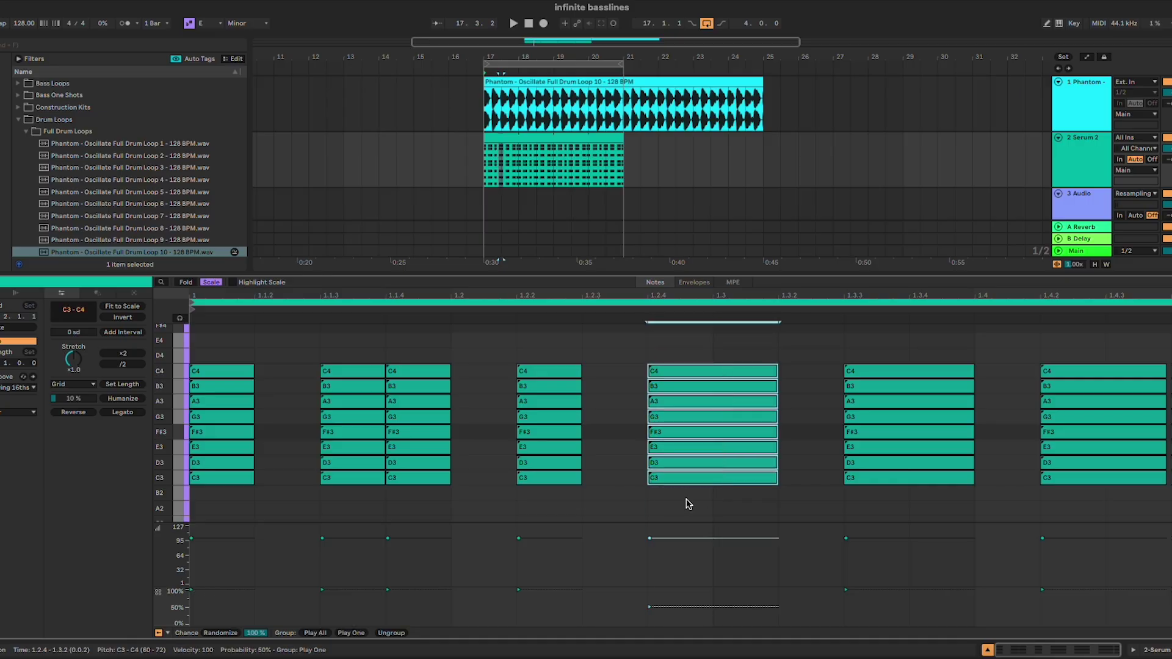
left_click(529, 138)
key("space")
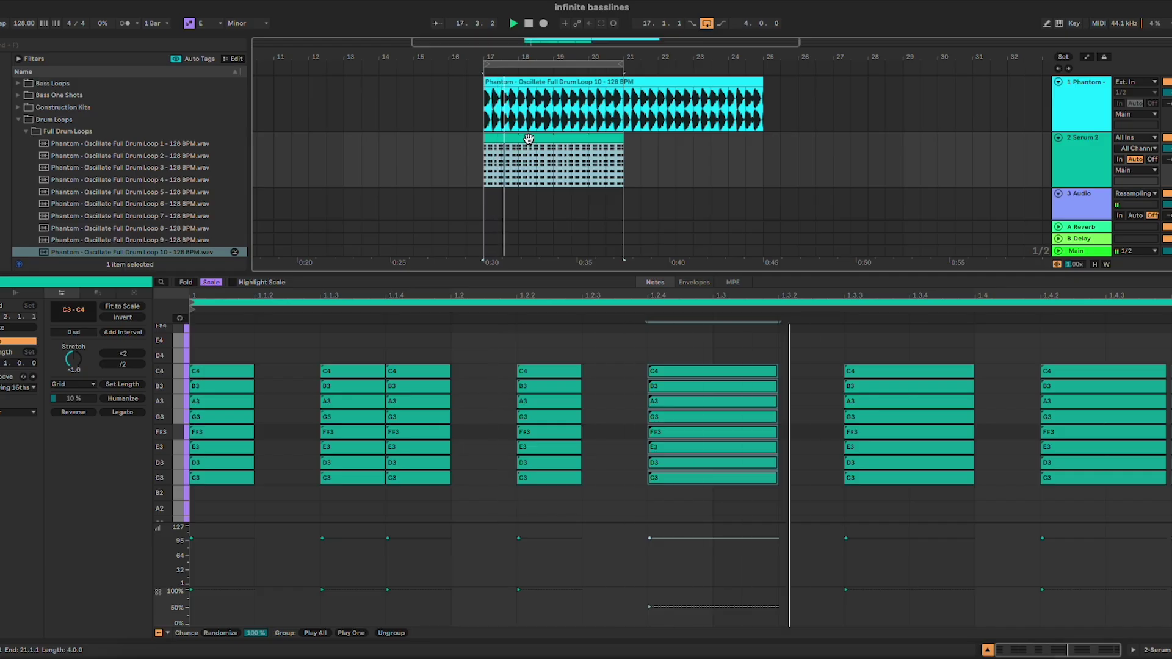
Return the chance of the 1.2.4 note stack to 100% and randomize it.
left_click(706, 371)
left_click_drag(649, 606, 649, 589)
left_click(235, 628)
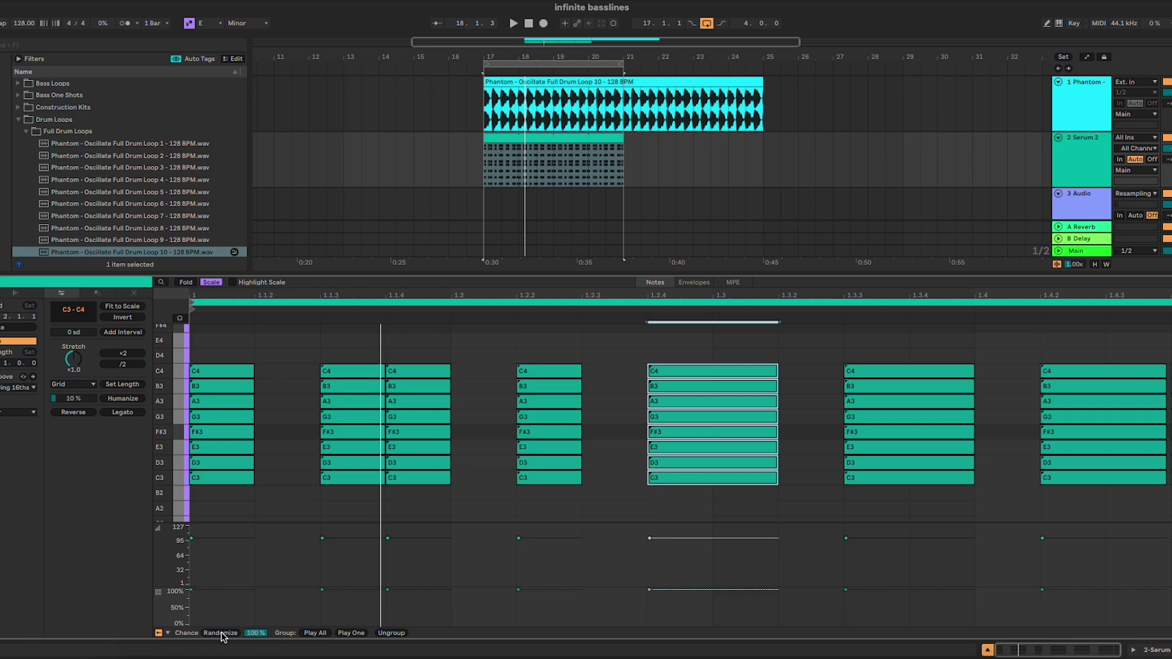
Randomize the chance of all notes at 100%, repeat it with the randomize amount set to 21%, and play the result.
key("ctrl+a")
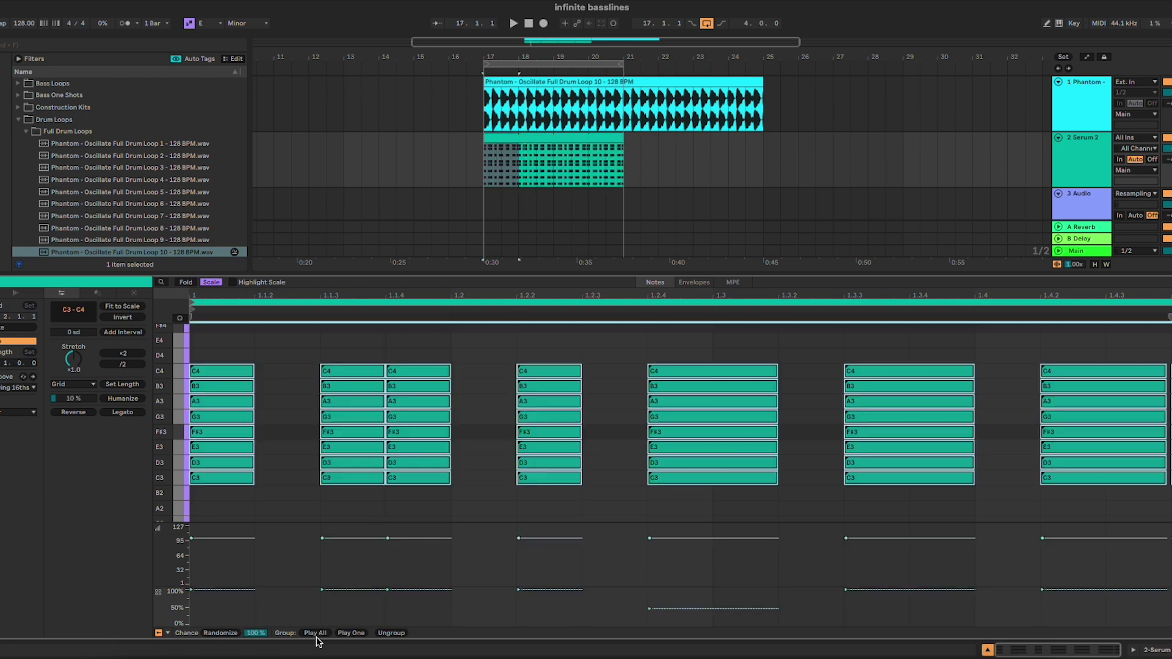
left_click(223, 635)
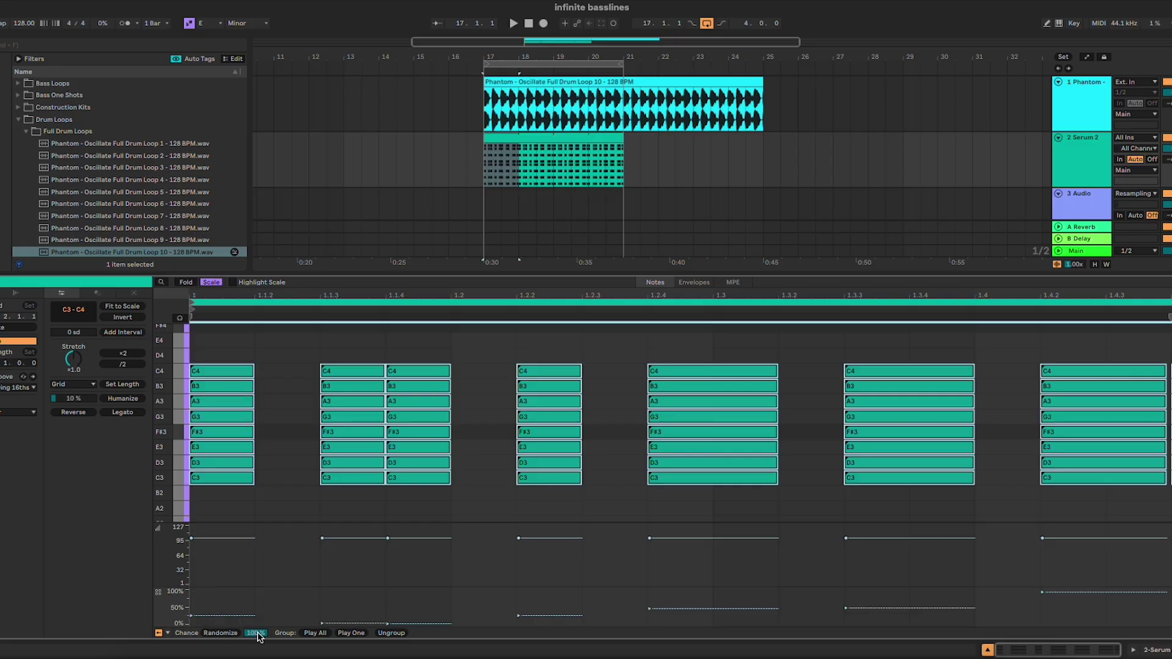
mouse_move(256, 635)
left_mouse_down()
mouse_move(257, 658)
mouse_move(257, 638)
left_mouse_up()
left_click(214, 633)
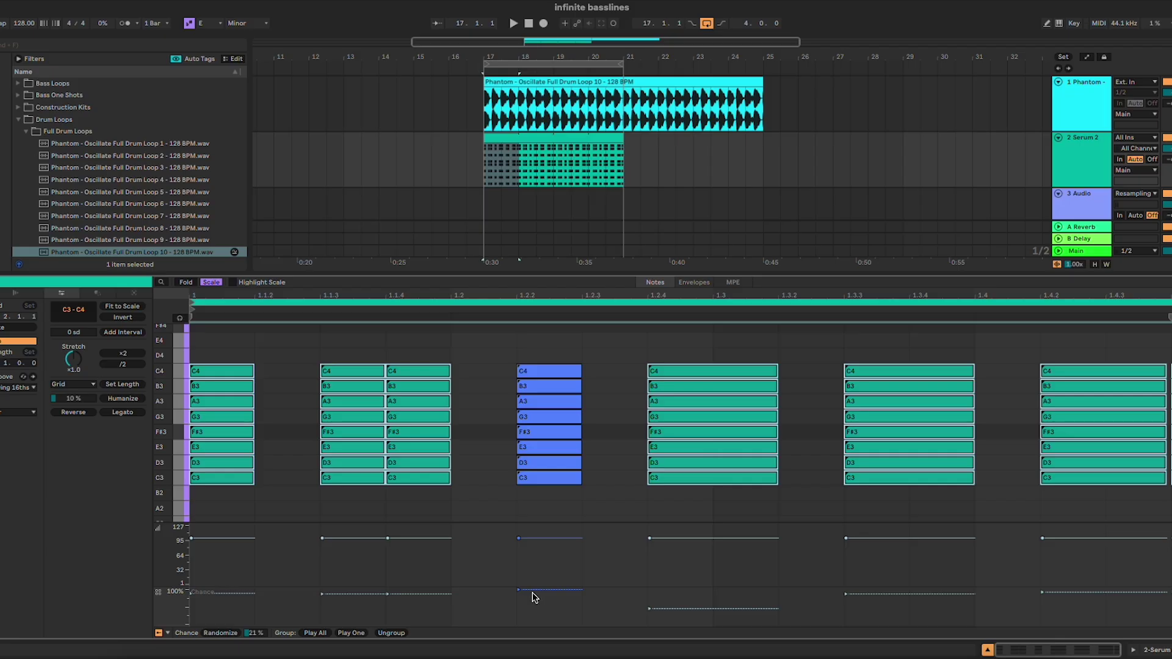
key("space")
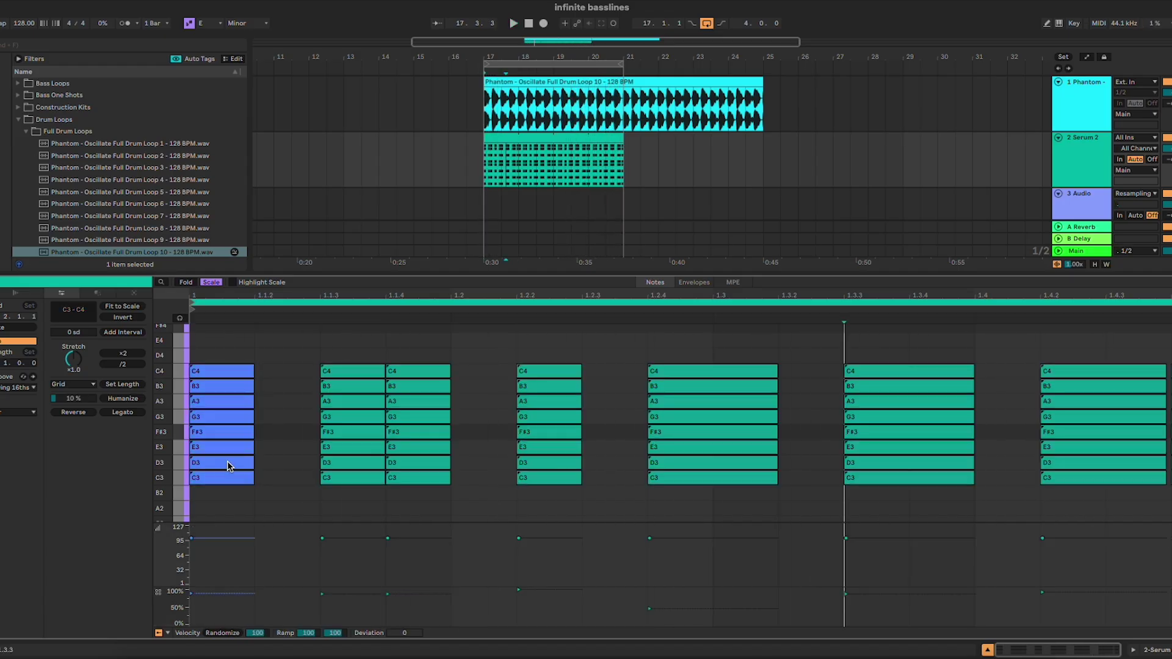
Copy the 1/16 note stack into every remaining sixteenth position of the bar and play the continuous pattern.
left_click_drag(341, 343, 286, 366)
left_click_drag(284, 370, 620, 373)
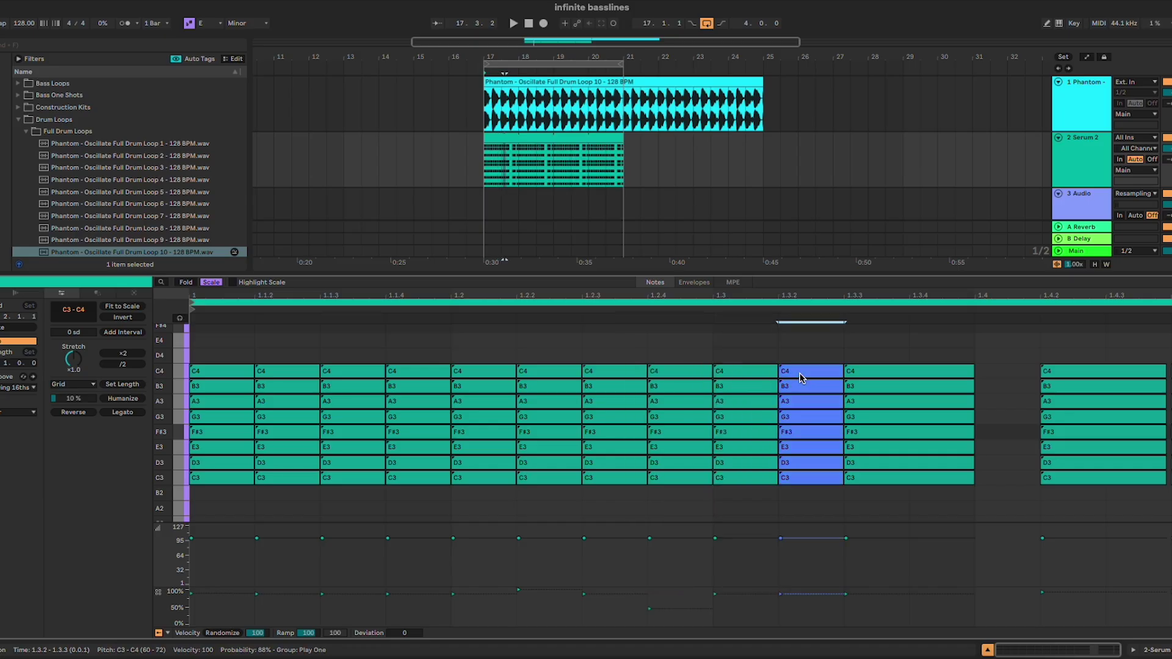
left_click_drag(801, 377, 932, 379)
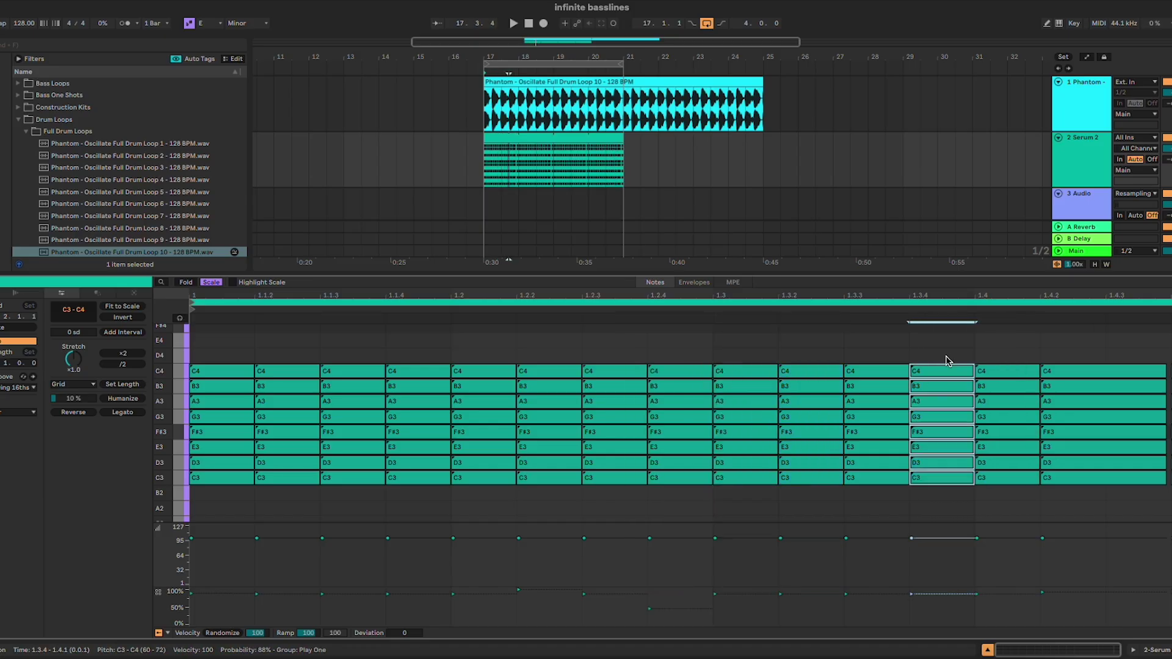
left_click_drag(934, 371, 1131, 371)
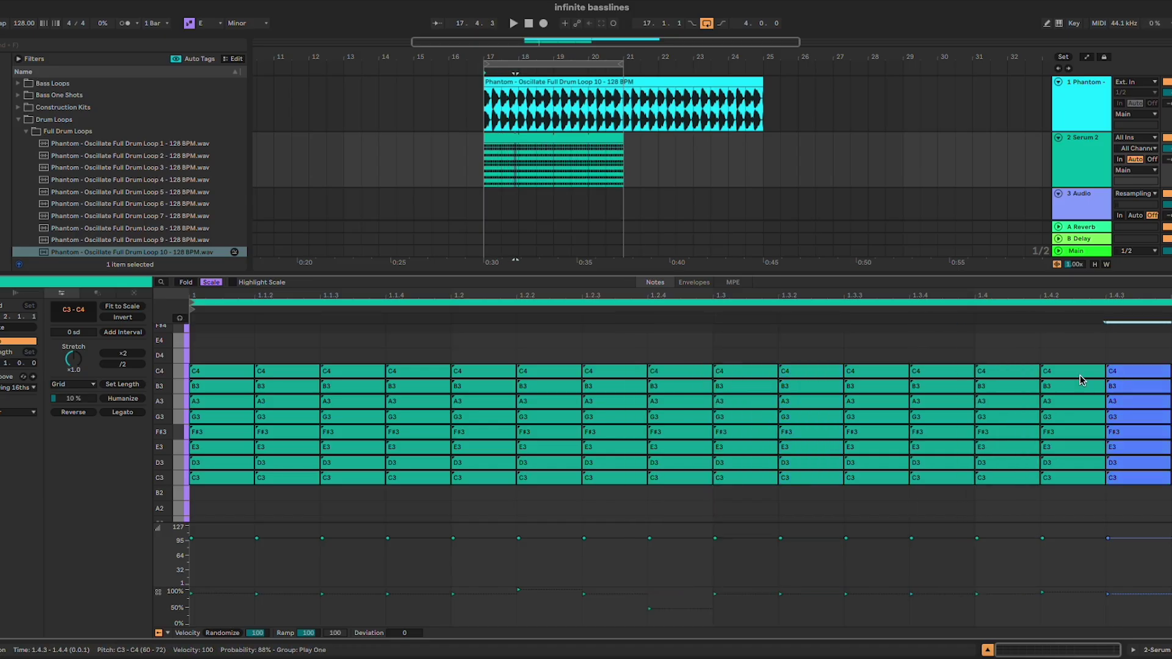
key("space")
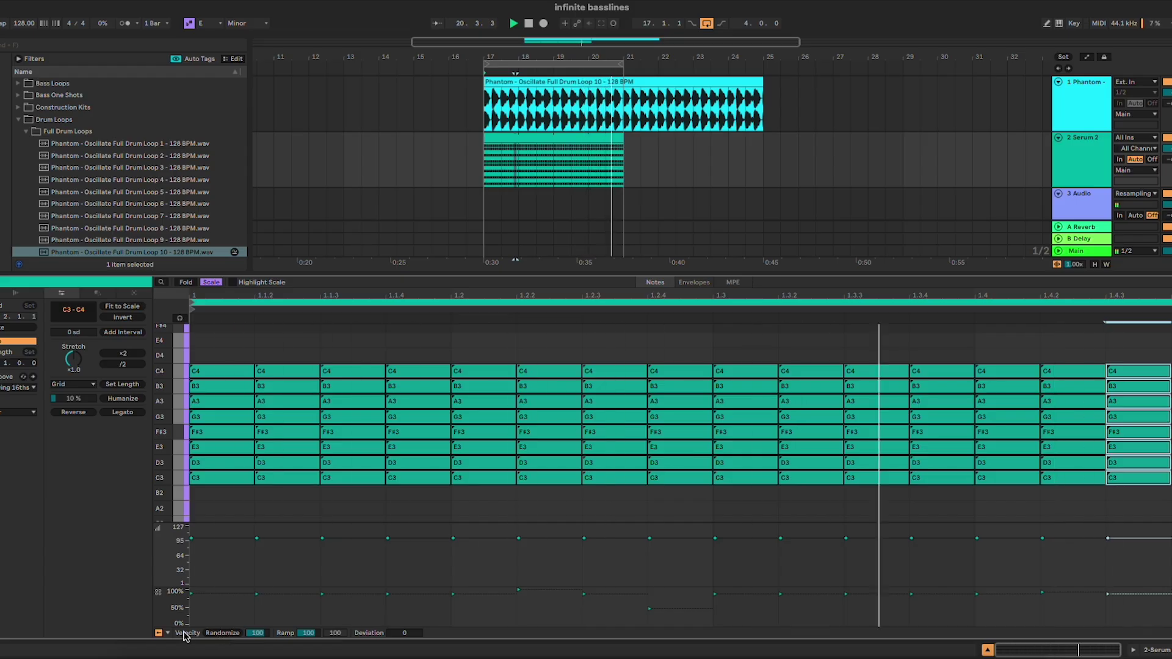
key("space")
Set the chance of the note stacks from 1.1.1 to 1.2.4 to 100%.
left_click_drag(675, 609, 617, 589)
left_click_drag(482, 593, 426, 589)
left_click(342, 603)
left_click(290, 601)
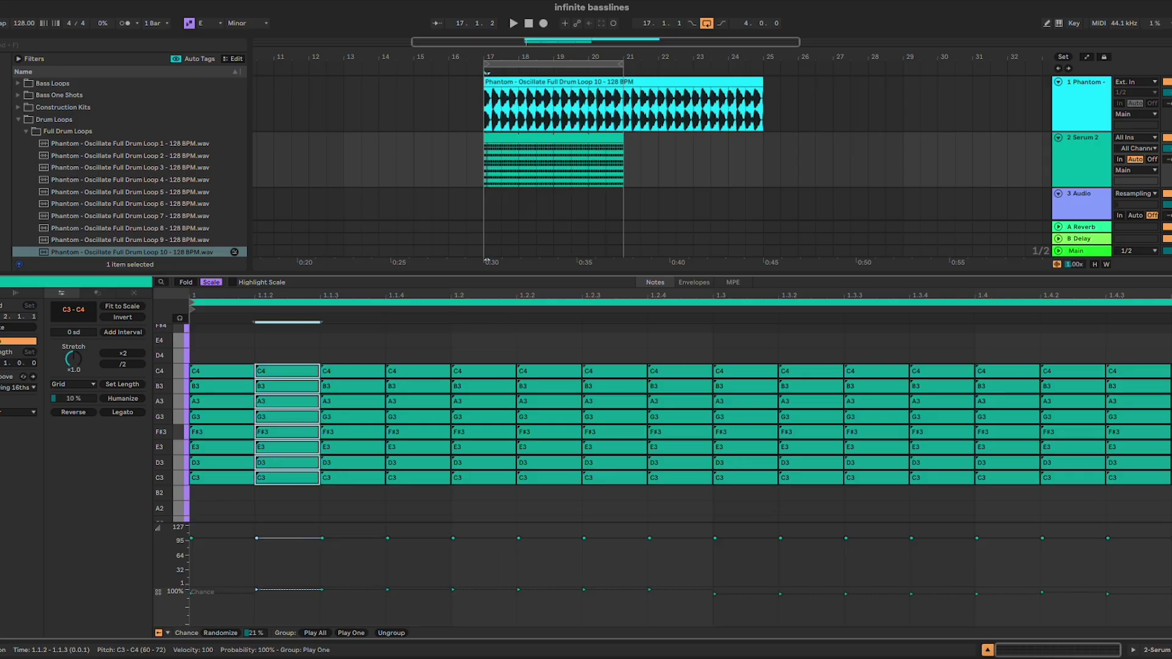
left_click(221, 592)
Set the chance of the note stacks from 1.3 to the end of the bar to 100% and play the pattern.
left_click(732, 601)
left_click(811, 603)
left_click(875, 593)
left_click(920, 597)
left_click(1008, 593)
left_click(1072, 595)
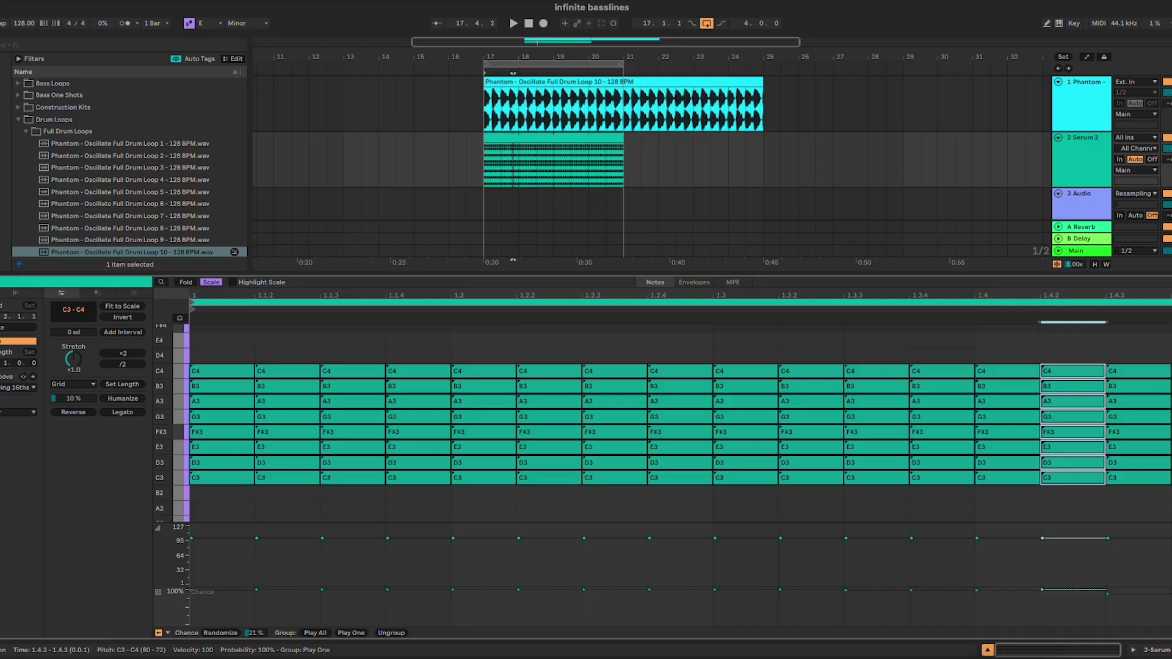
key("space")
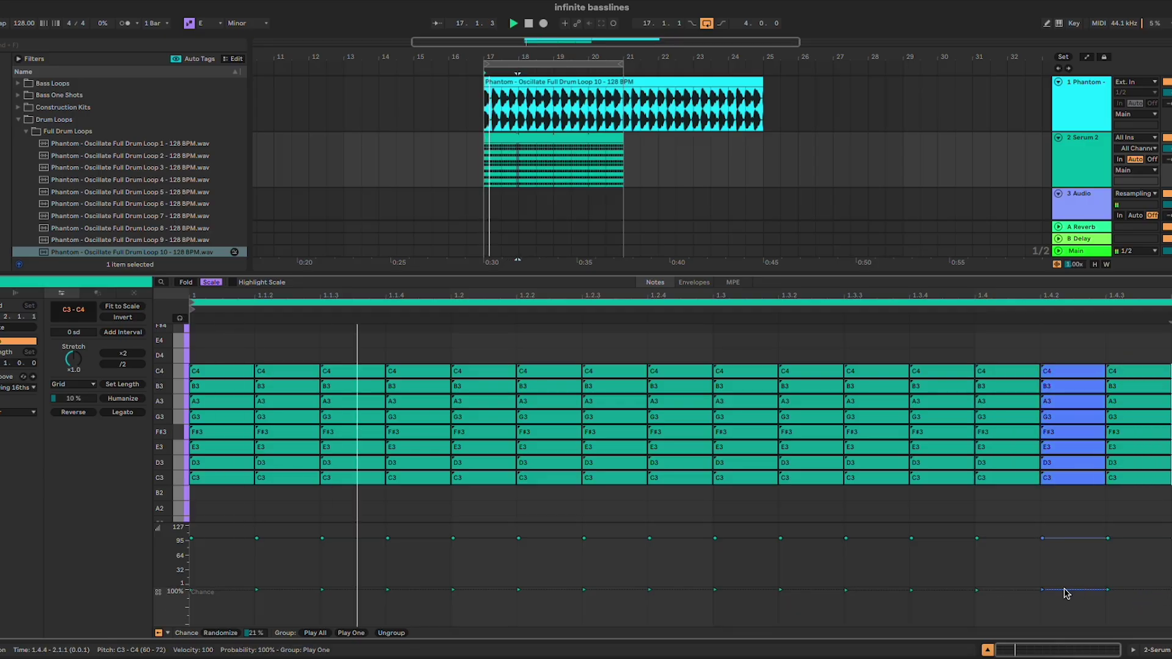
left_click(1025, 595)
left_click(940, 595)
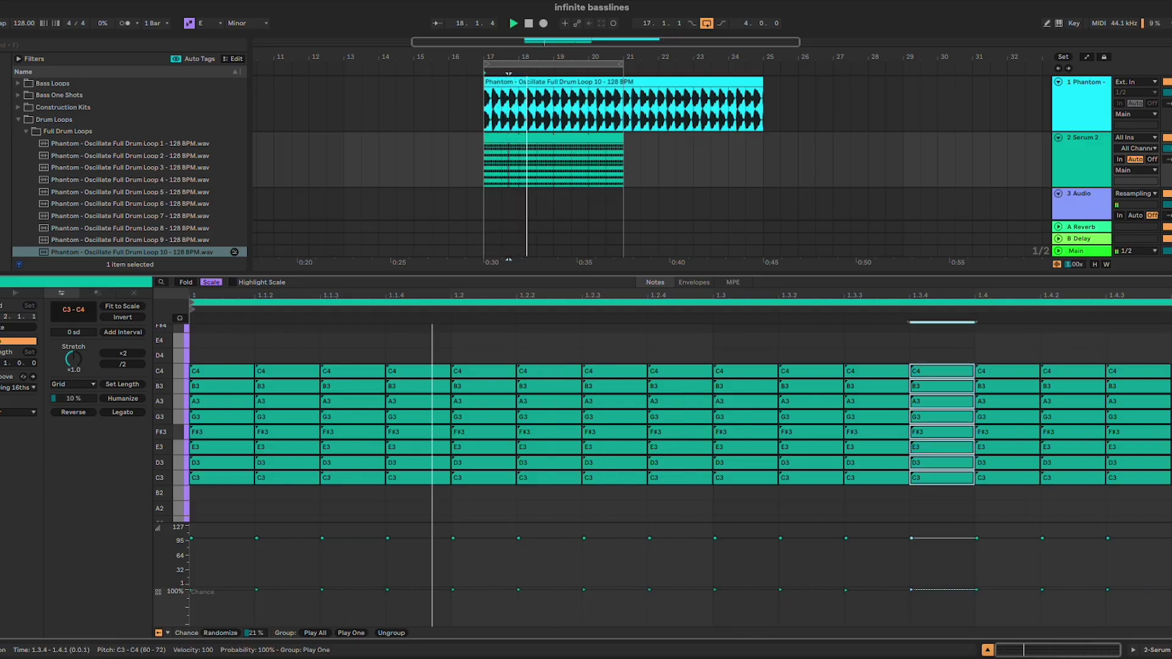
left_click(871, 594)
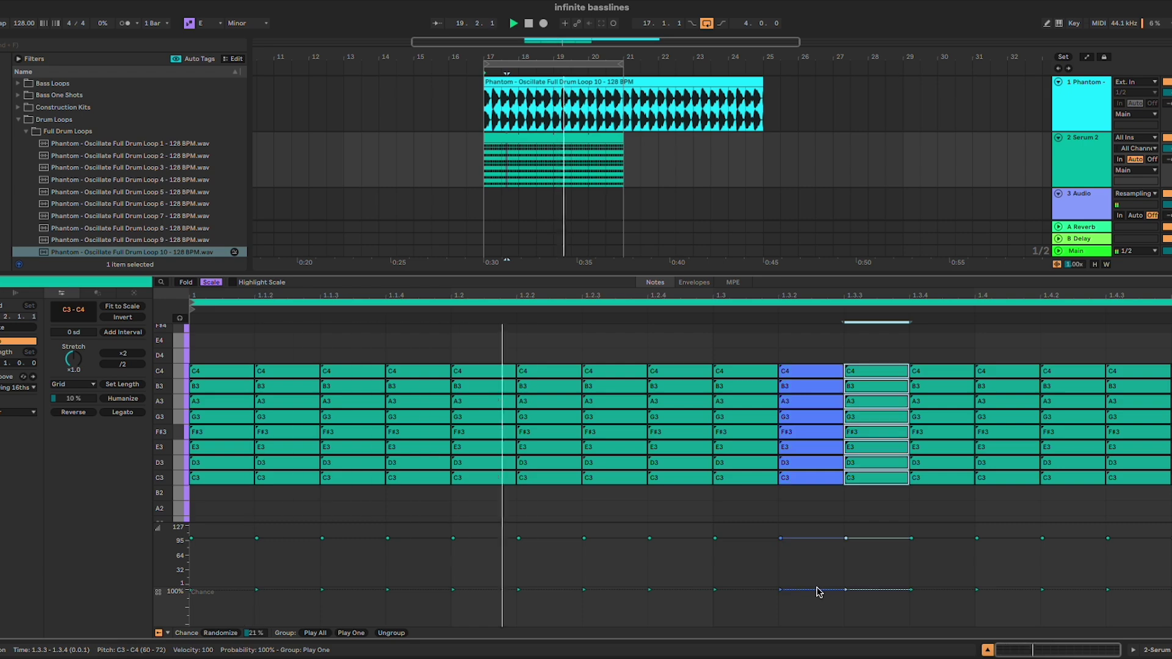
Enlarge the Chance lane, and reopen the Serum 2 clip's notes after viewing the track's devices.
left_click_drag(815, 587, 751, 559)
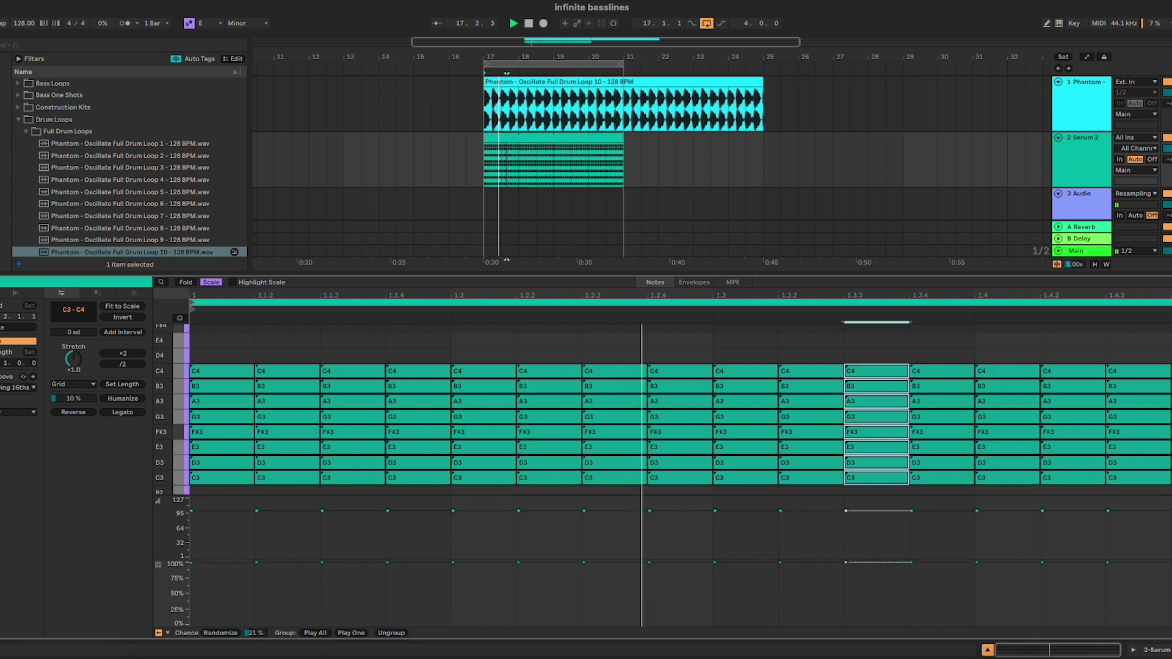
left_click(1091, 159)
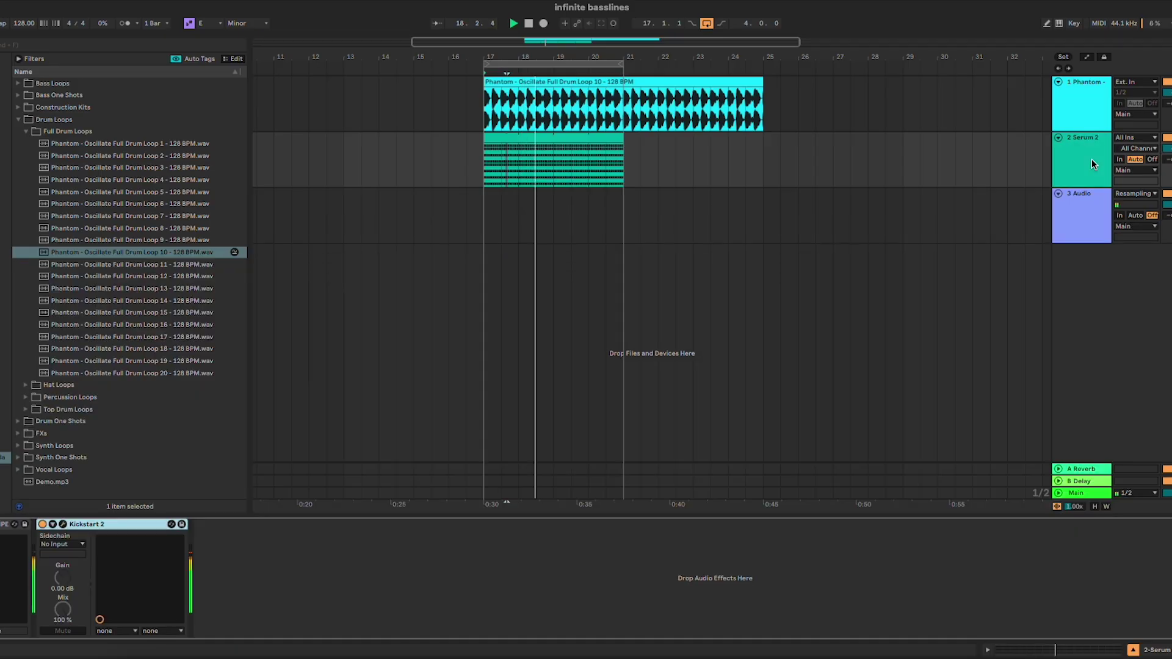
double_click(559, 140)
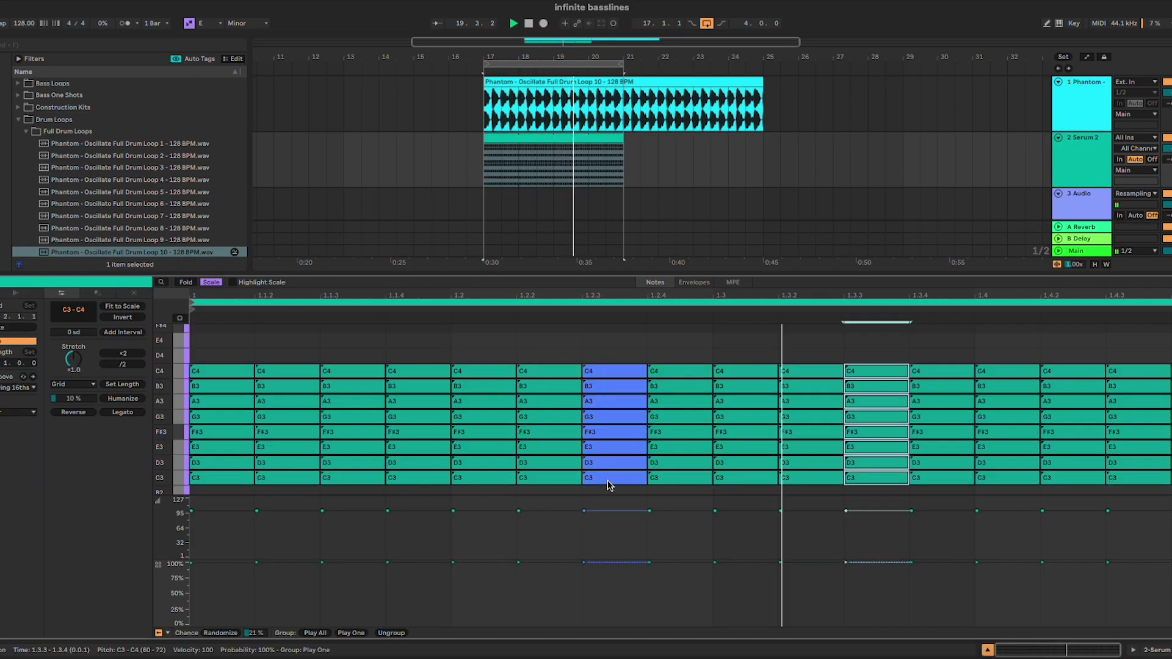
left_click(685, 374)
left_click(676, 351)
key("space")
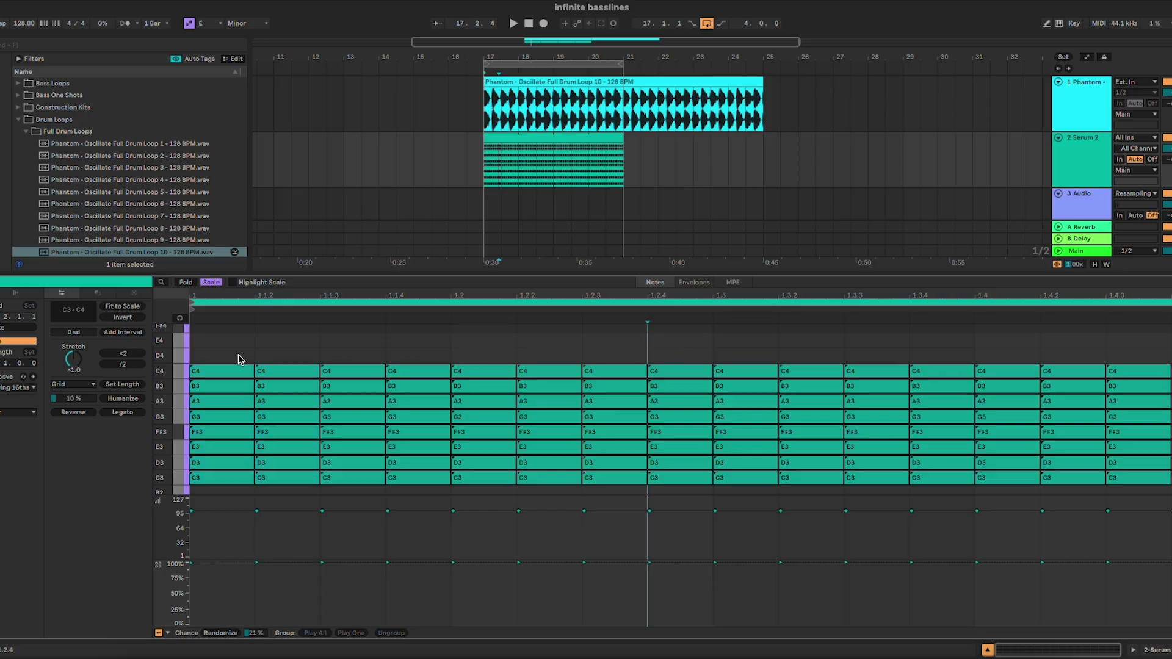
key("Escape")
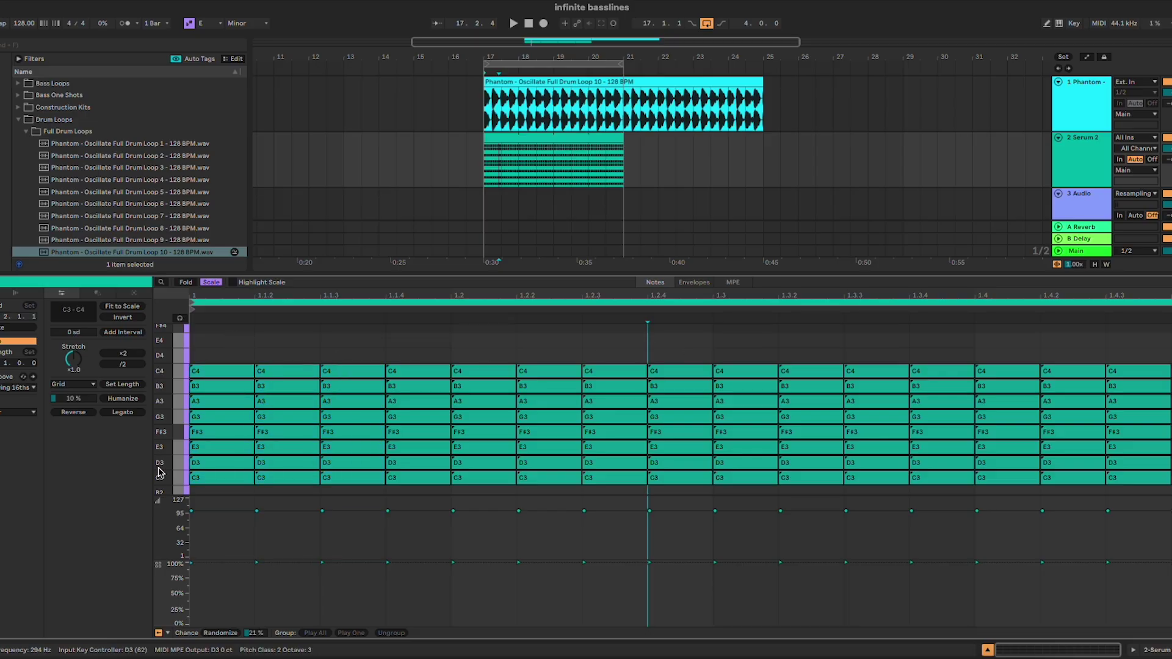
key("Escape")
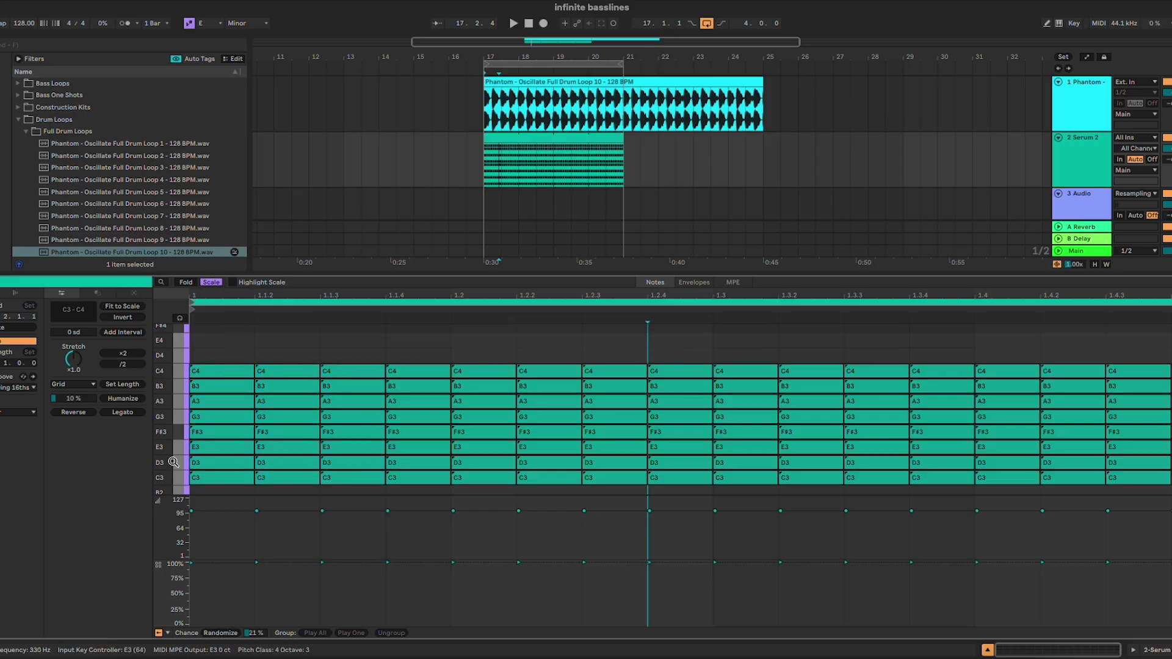